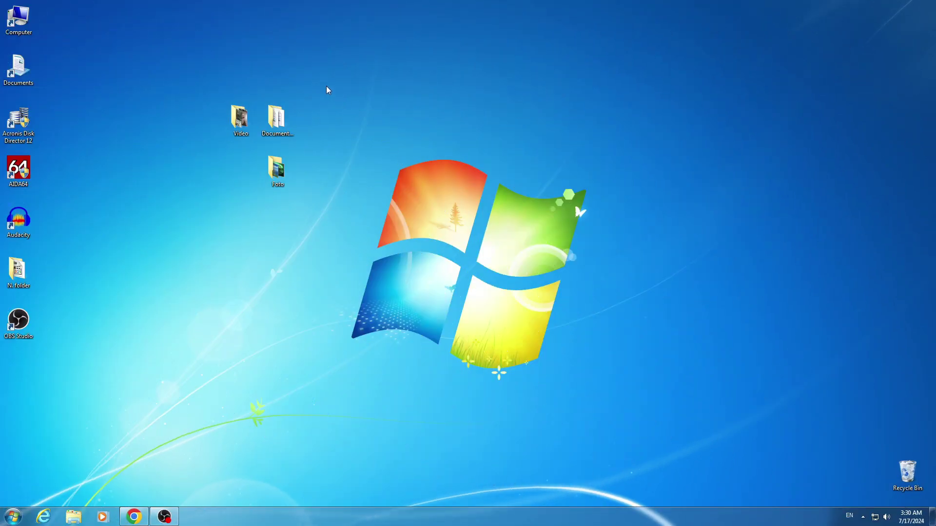
Open the desktop Video folder and play VID_20210713_135355.mp4, then close it
left_click_drag(328, 90, 206, 221)
left_click(212, 218)
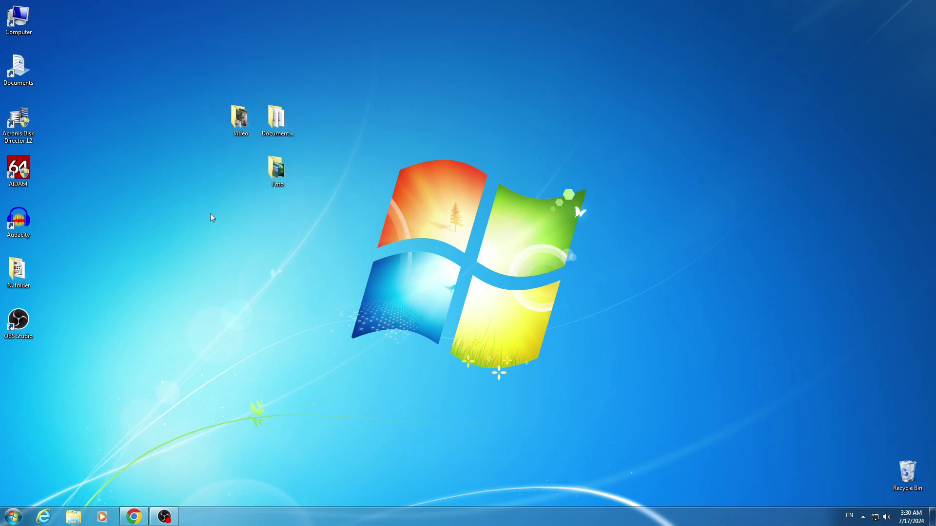
double_click(242, 123)
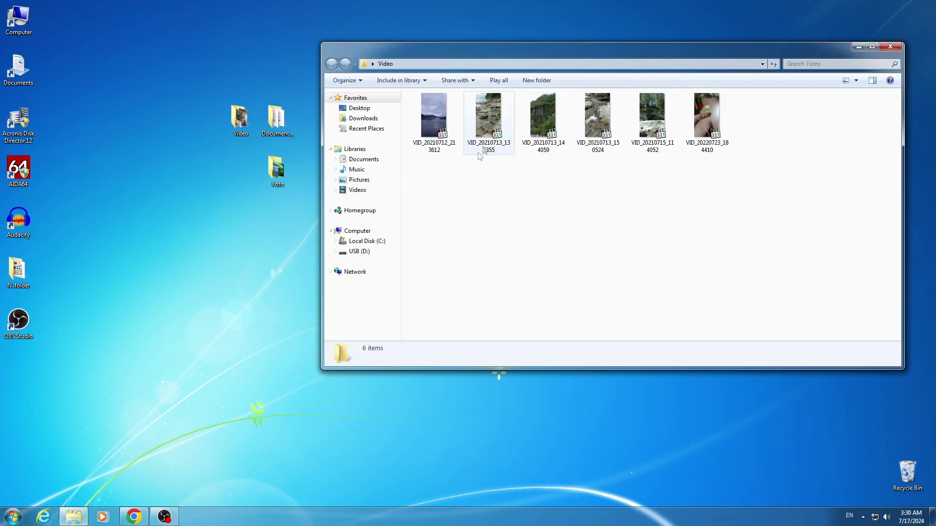
left_click(487, 123)
double_click(487, 123)
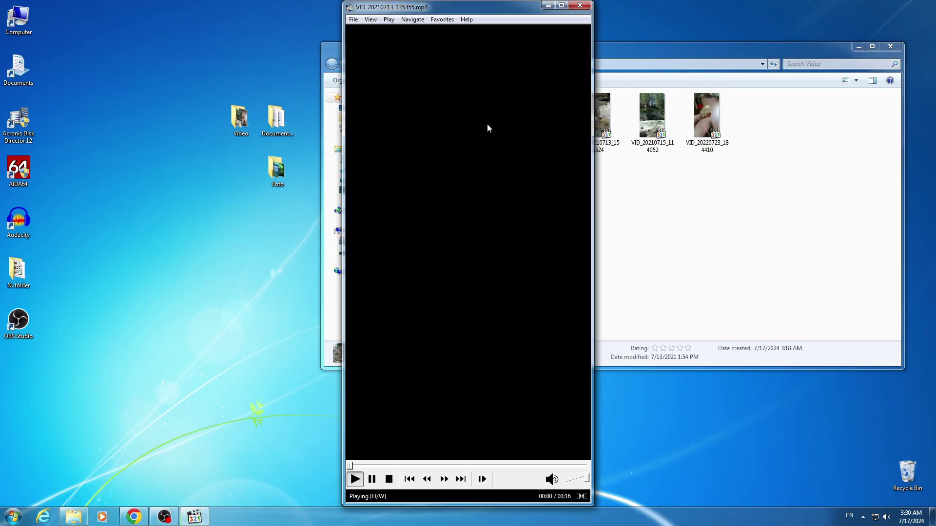
left_click(580, 6)
left_click(885, 47)
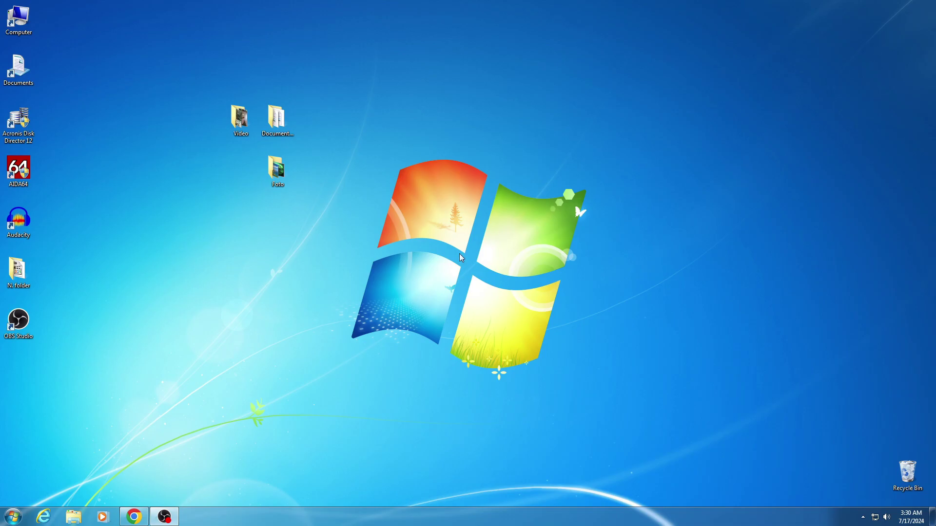
Briefly launch Audacity, then check the computer's drives and free space
double_click(17, 225)
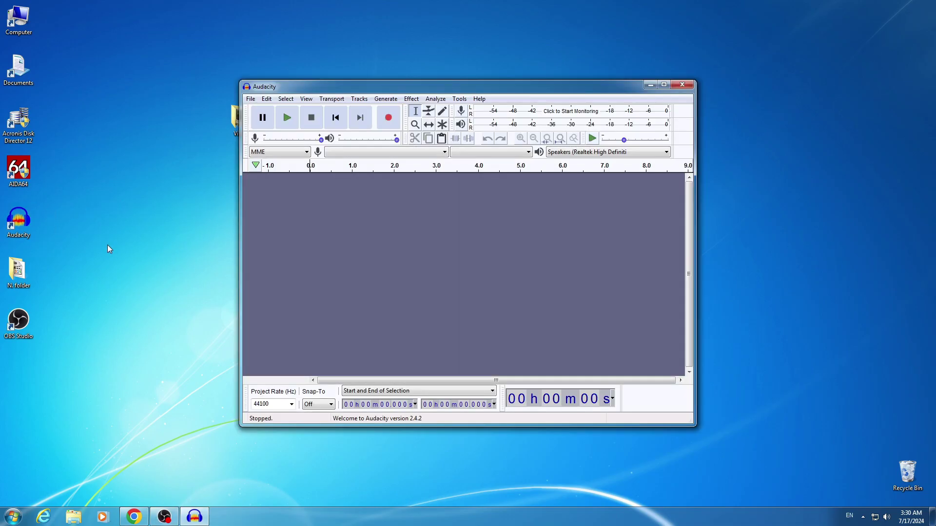
left_click(681, 86)
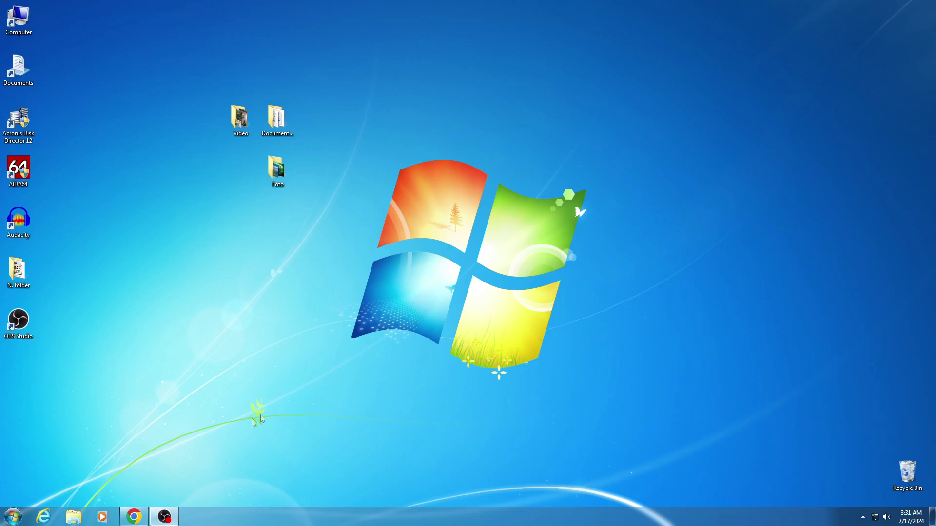
left_click(74, 517)
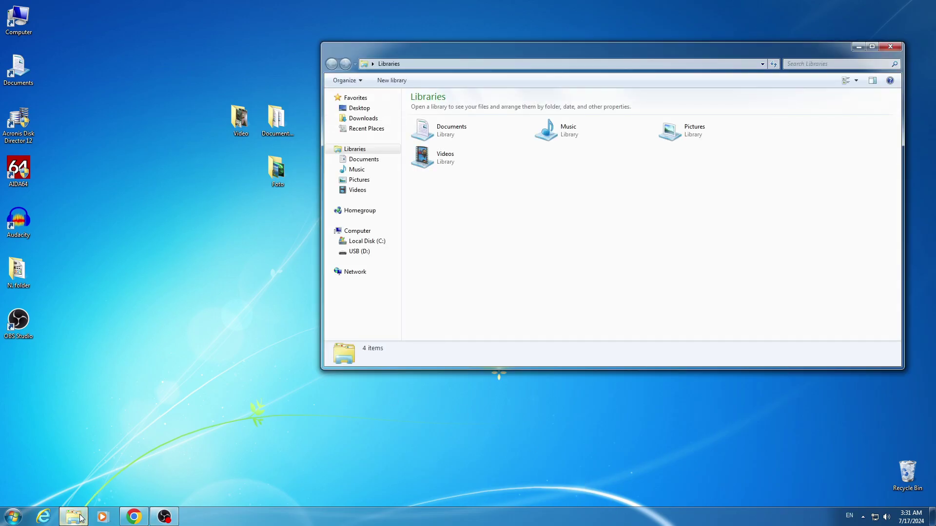
left_click(339, 245)
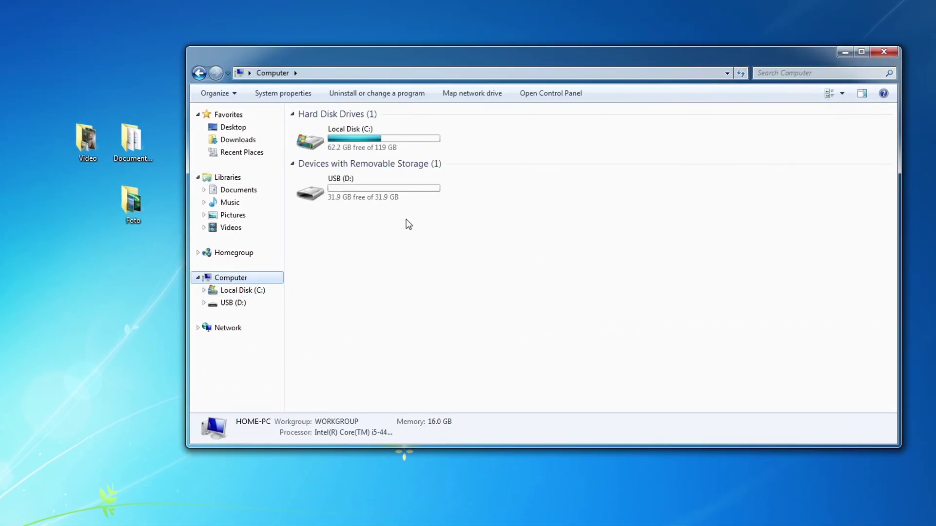
left_click(883, 51)
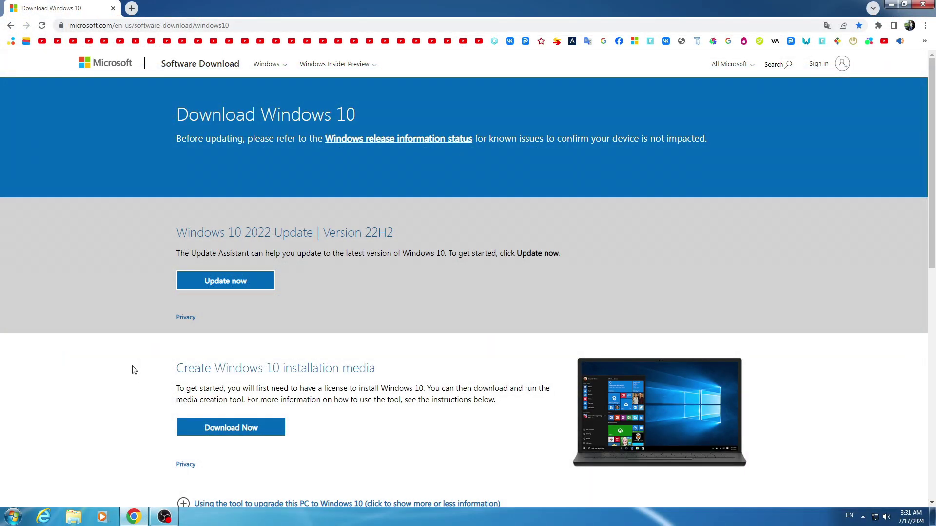
Download the tool via Download Now under Create Windows 10 installation media, then close Chrome
scroll(135, 372, "down", 5)
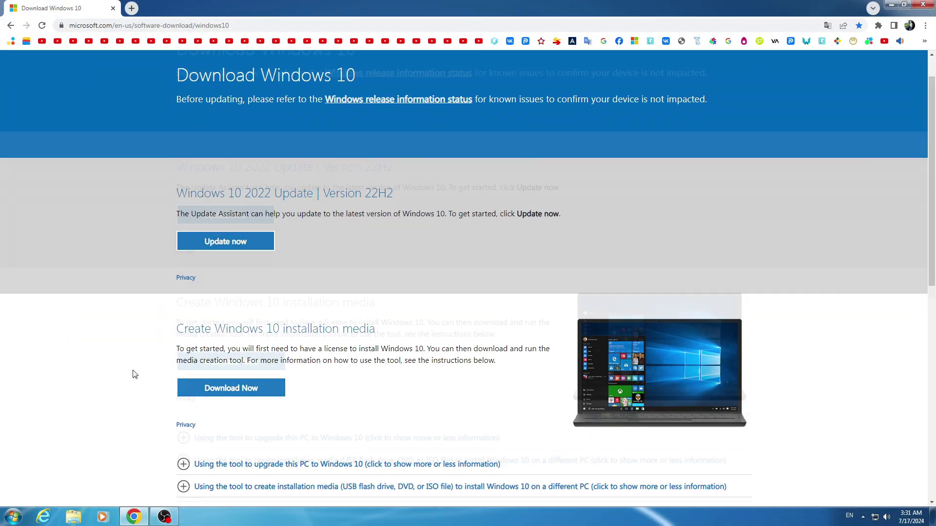
left_click(181, 264)
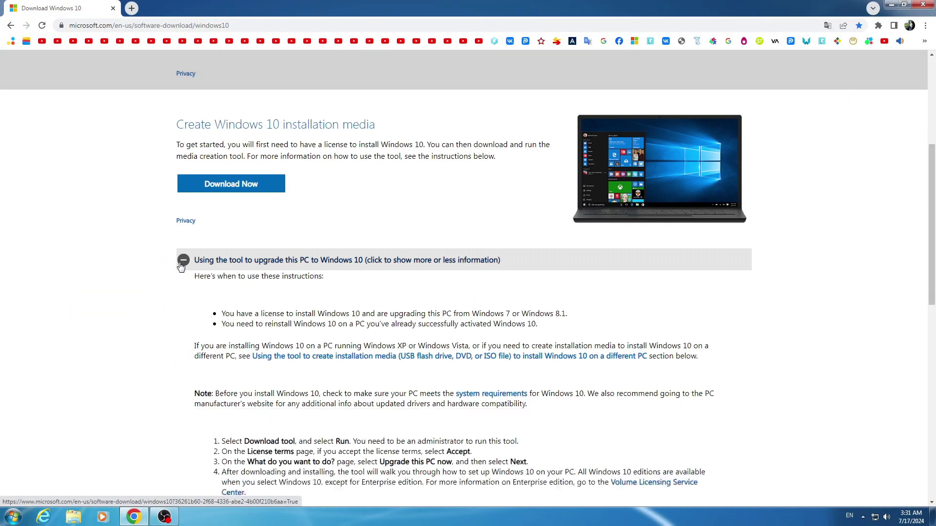
scroll(135, 302, "down", 3)
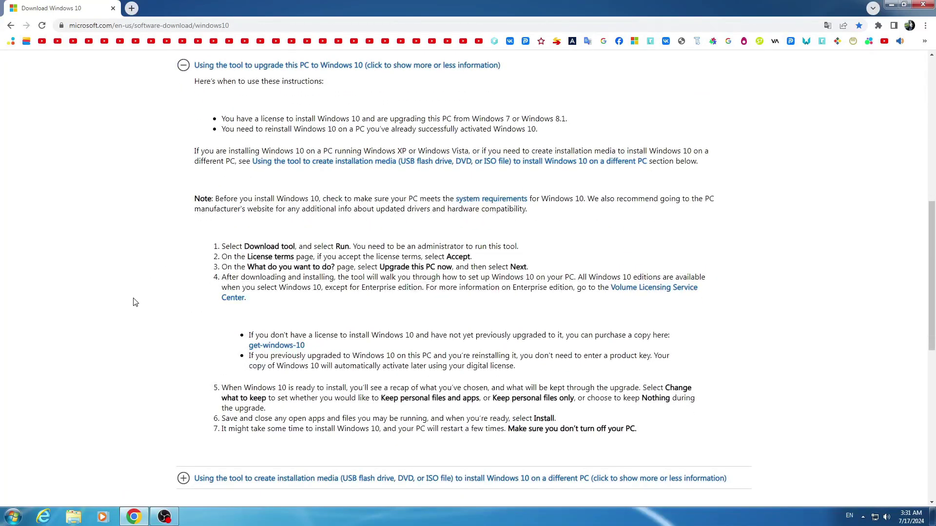
scroll(136, 303, "up", 5)
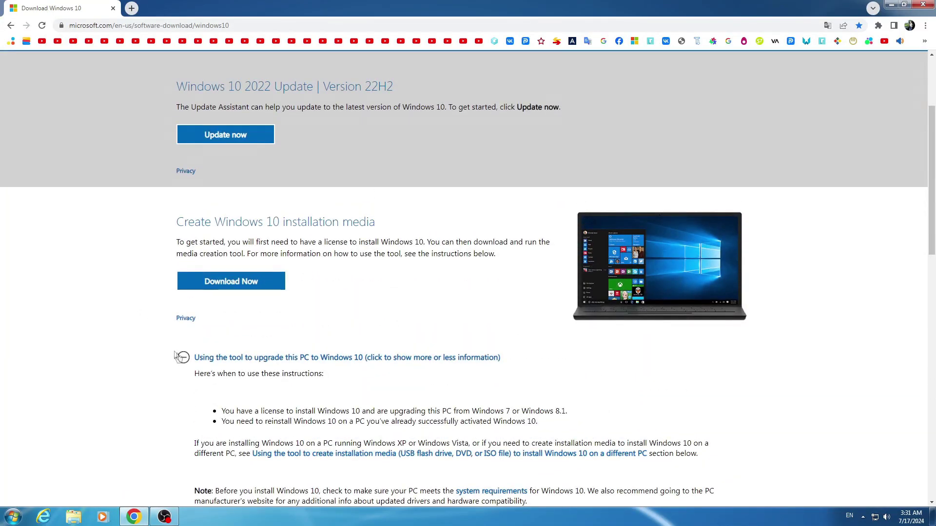
left_click(182, 357)
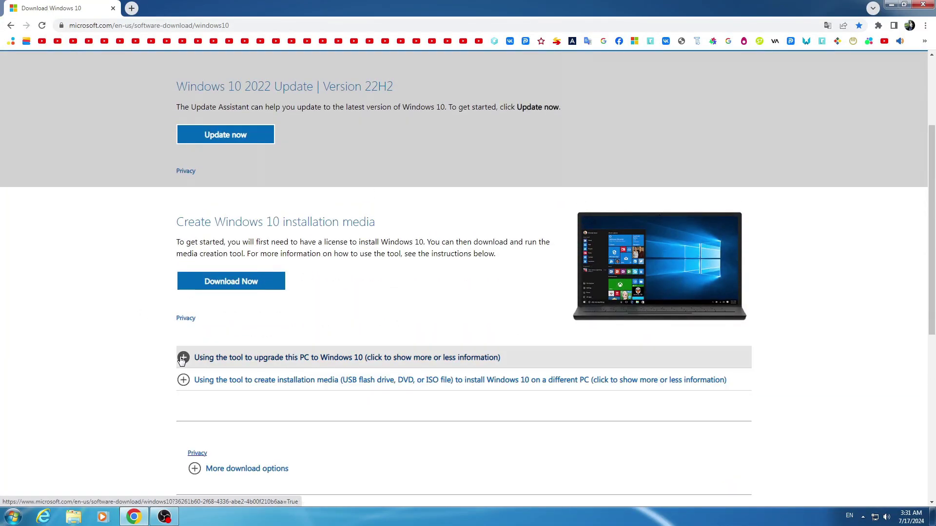
left_click(273, 284)
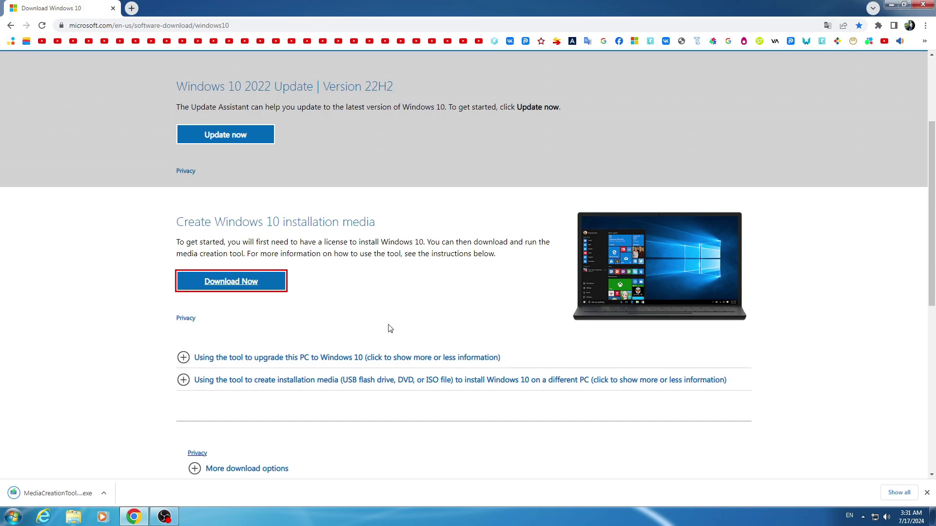
left_click(923, 5)
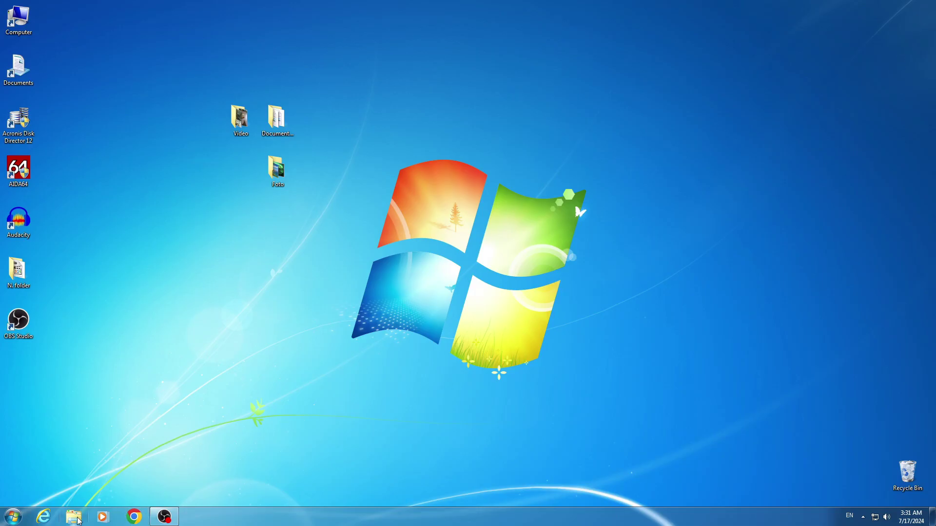
Run MediaCreationTool_22H2 from Downloads, accept its licence, and choose installation media for another PC
left_click(74, 516)
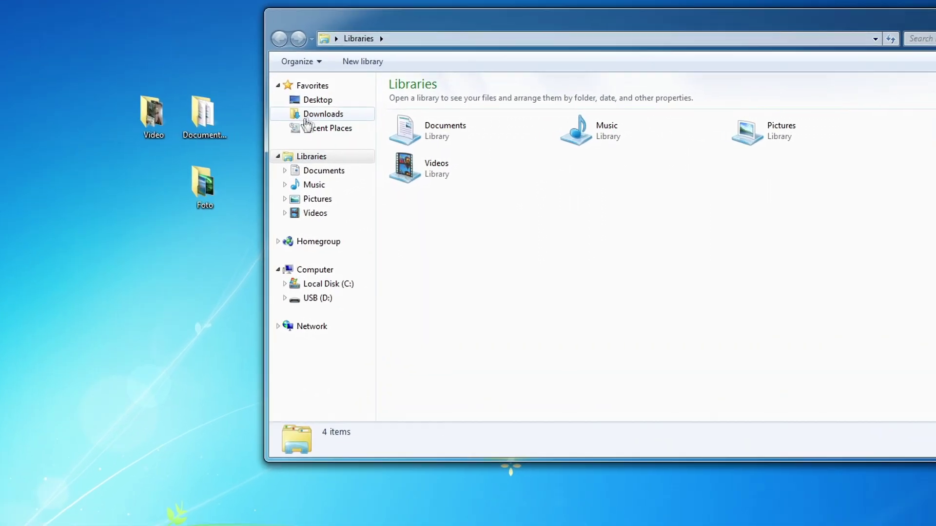
left_click(364, 118)
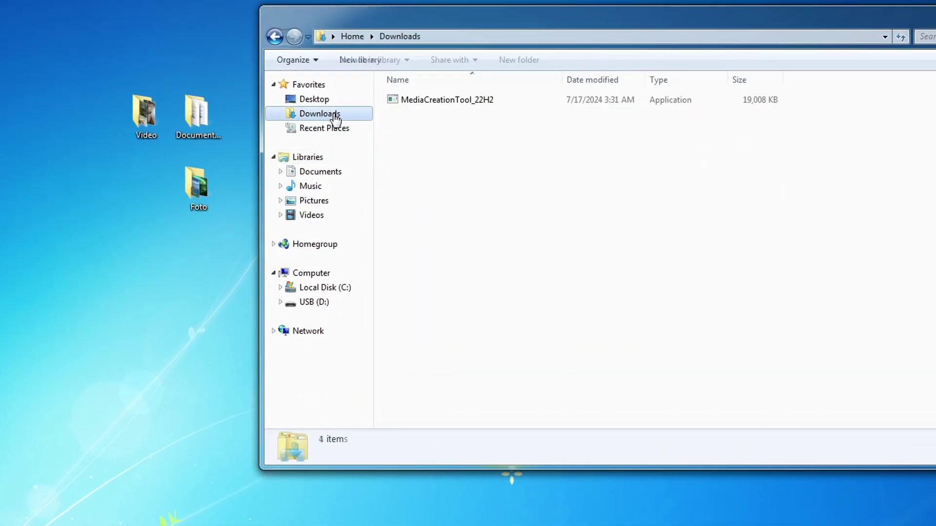
double_click(442, 101)
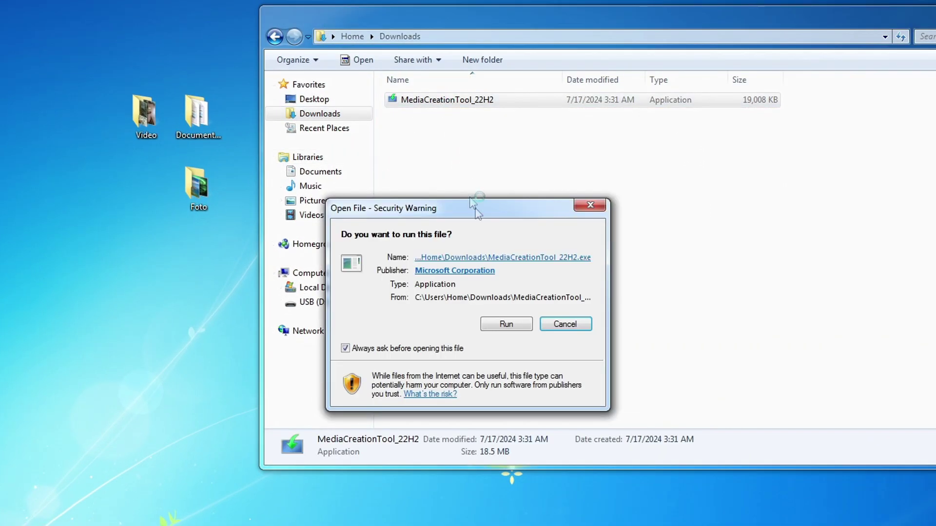
left_click(526, 323)
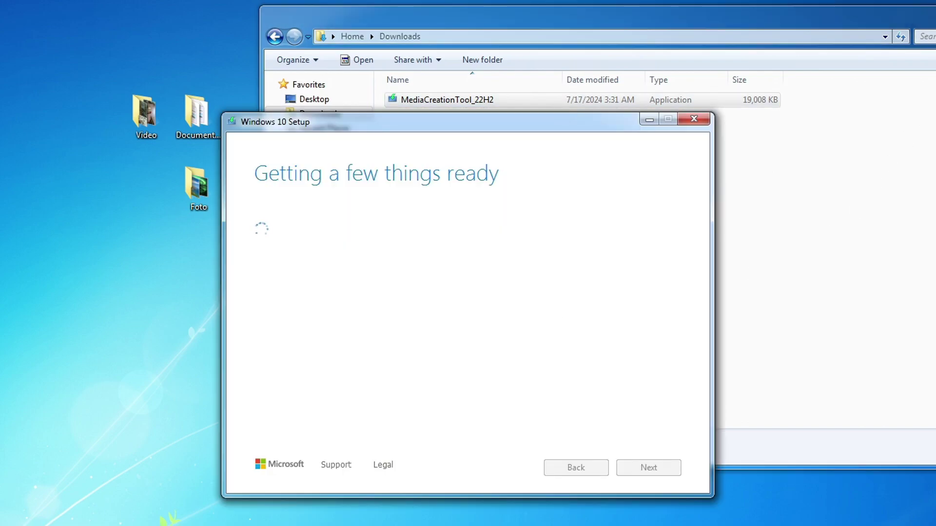
left_click(772, 525)
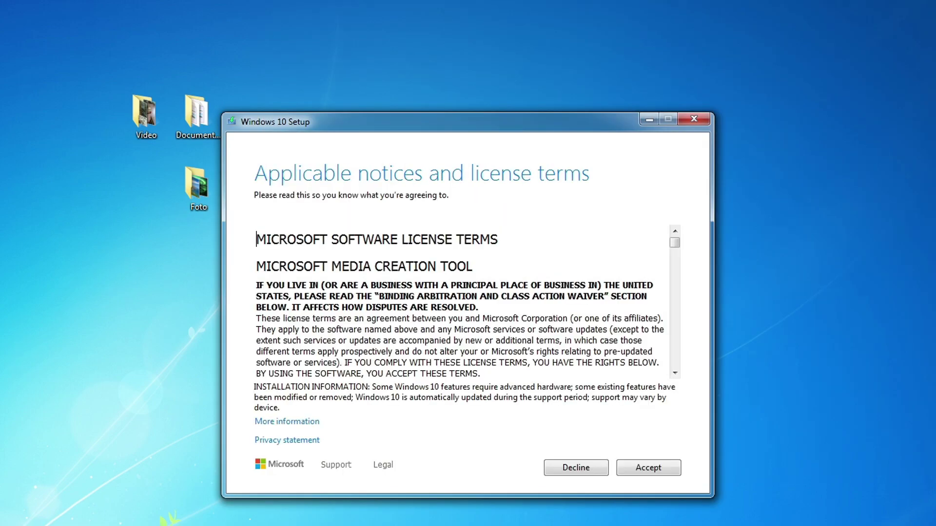
left_click(662, 473)
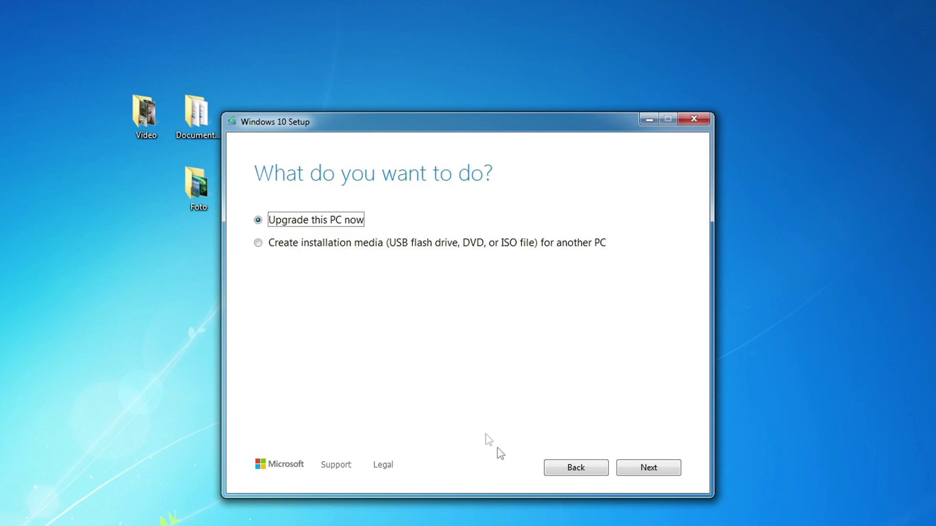
left_click(263, 244)
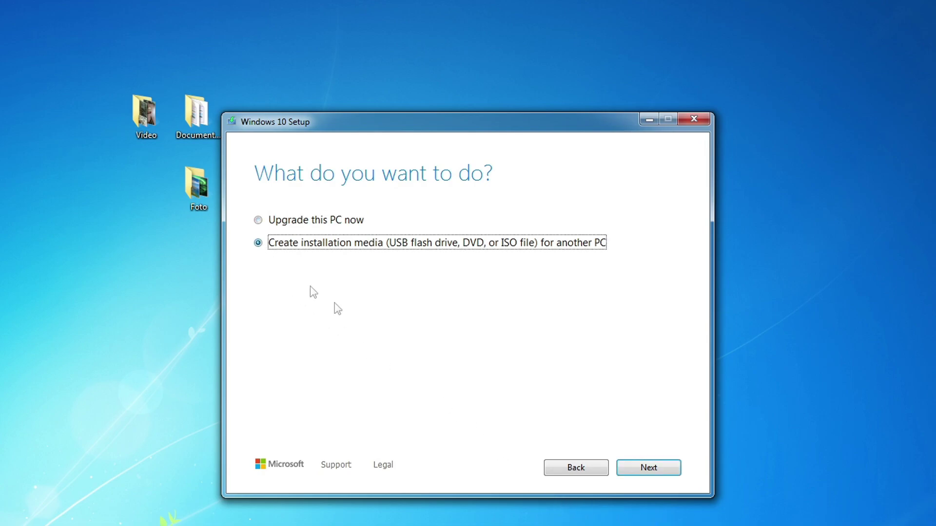
Keep English (United States), Windows 10, 64-bit and write the installer to USB flash drive D:
left_click(628, 470)
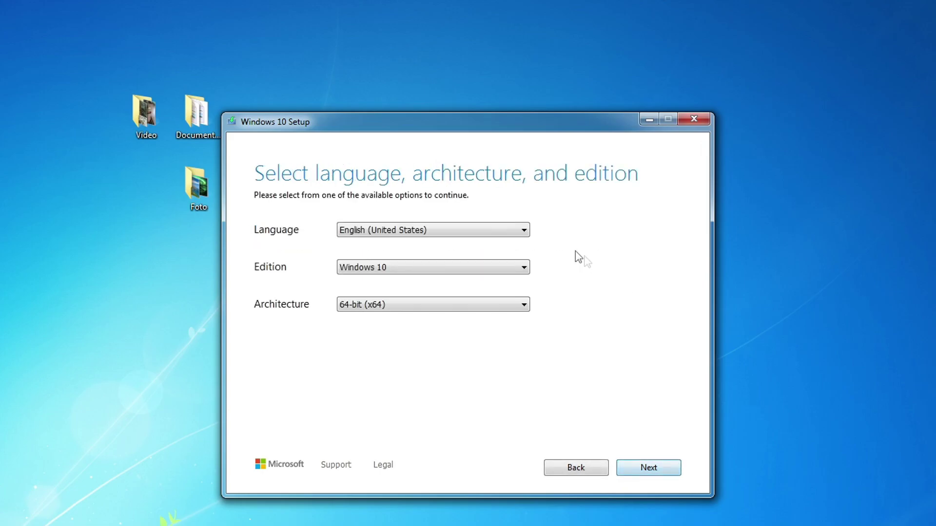
left_click(522, 234)
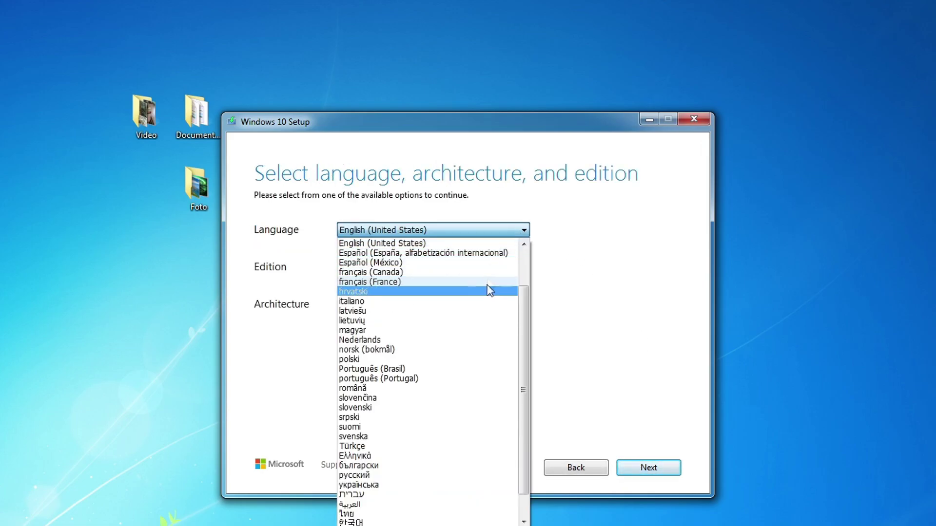
left_click(563, 251)
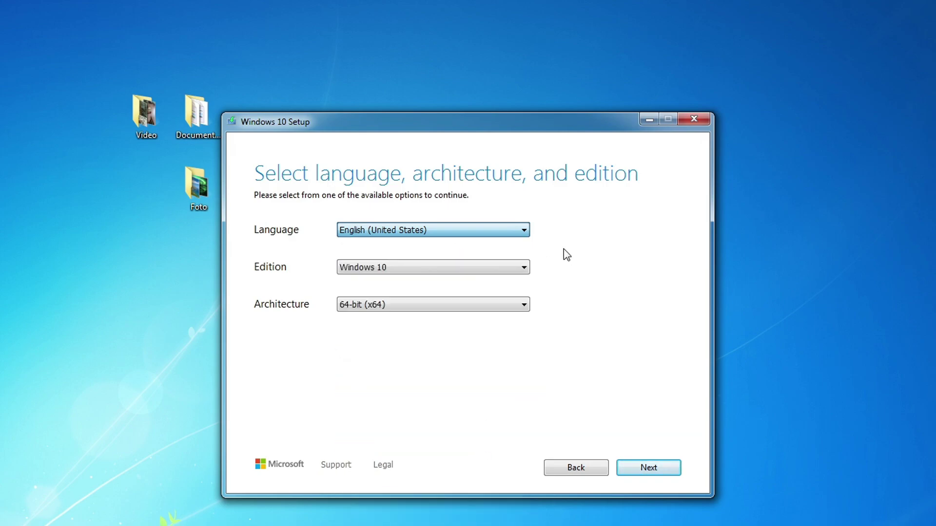
left_click(625, 474)
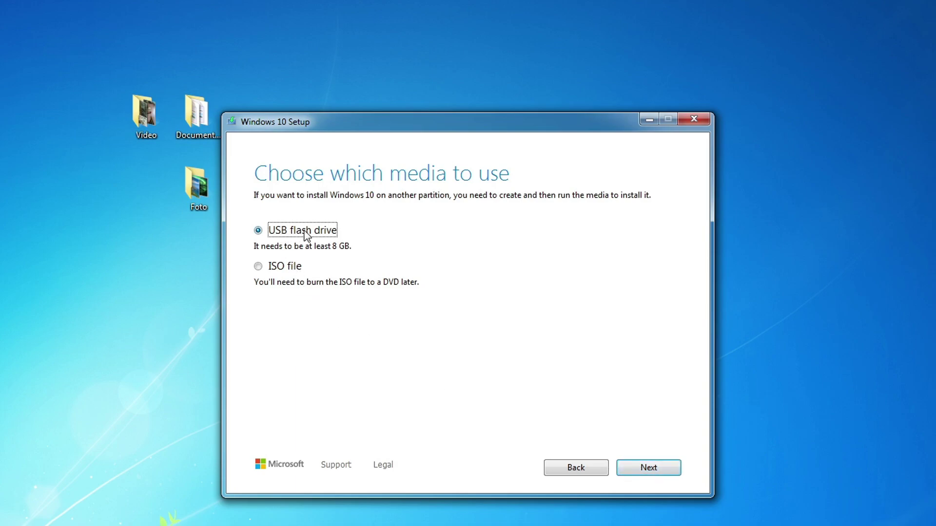
left_click(627, 473)
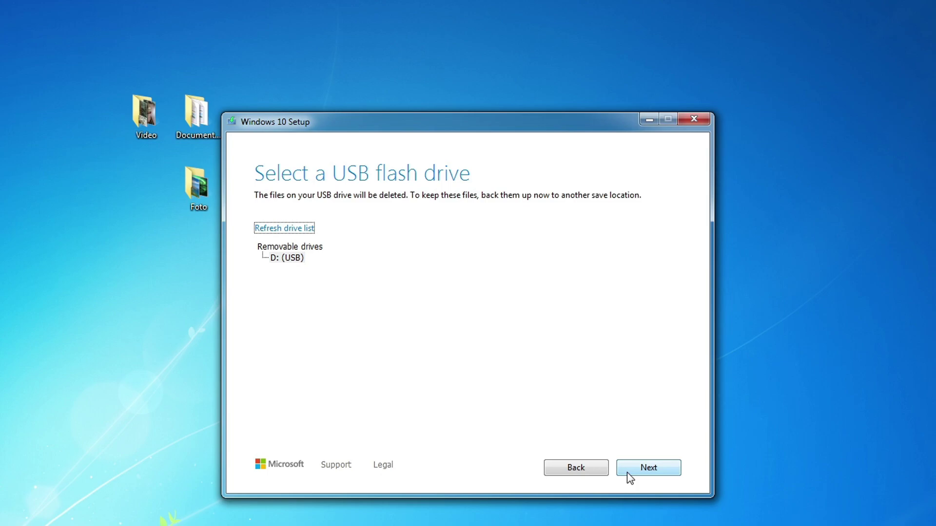
left_click(627, 472)
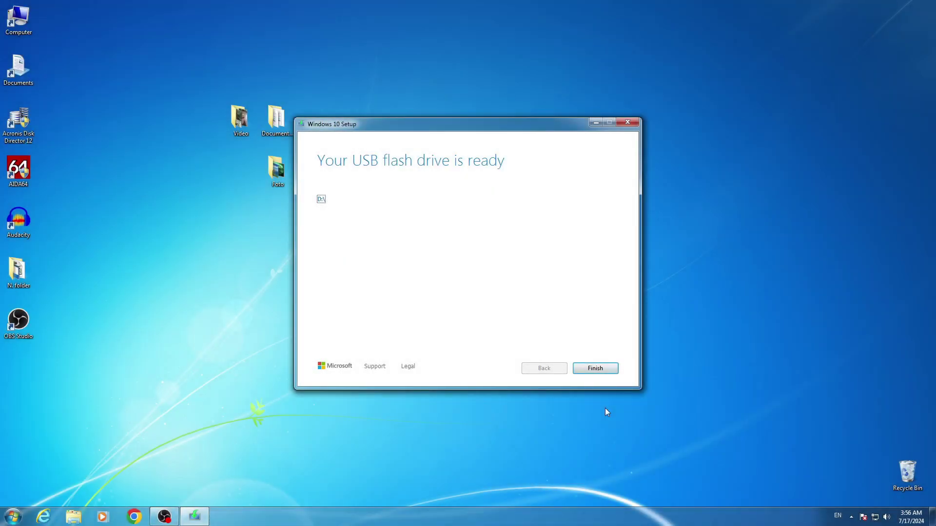
Finish the Media Creation Tool and confirm ESD-USB (D:) holds the setup files
left_click(584, 370)
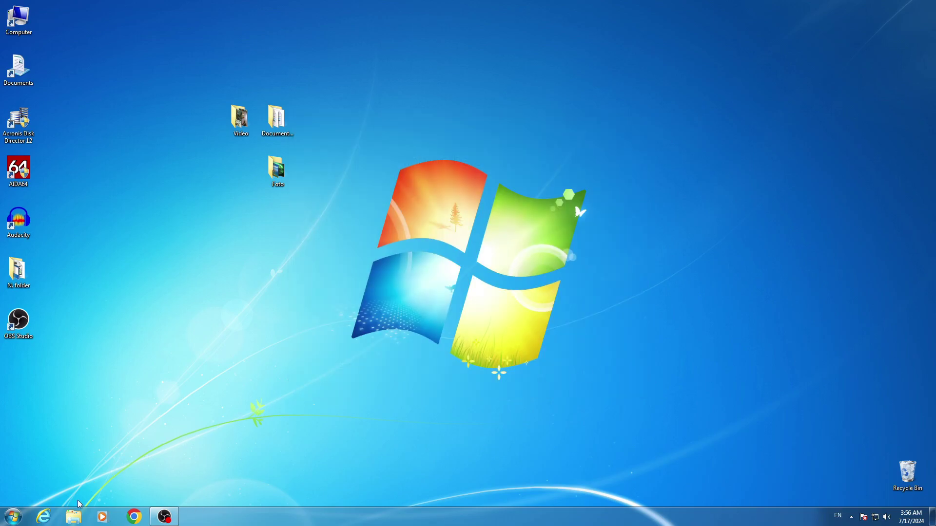
left_click(73, 517)
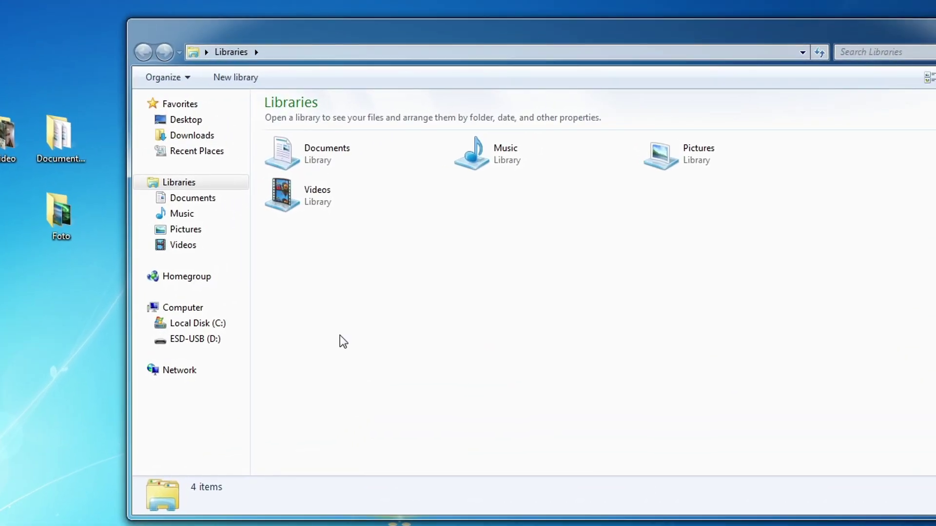
left_click(208, 303)
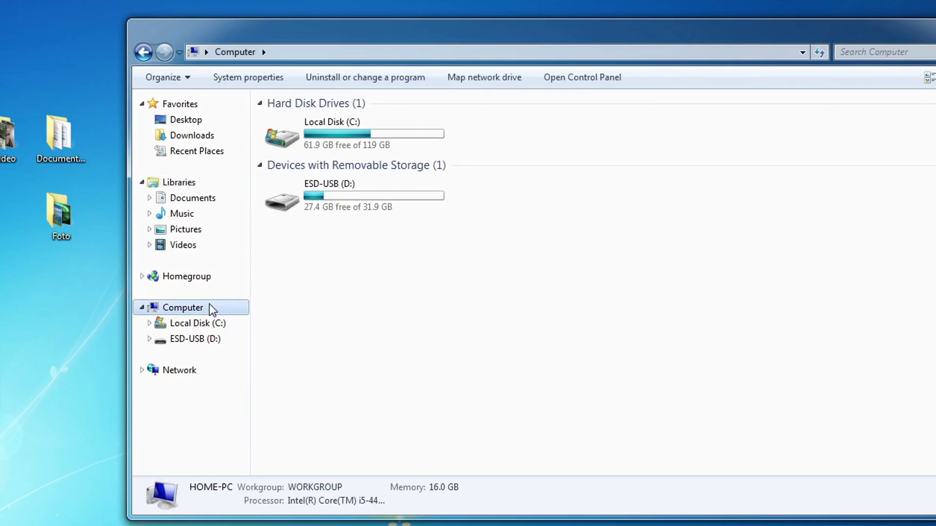
double_click(367, 198)
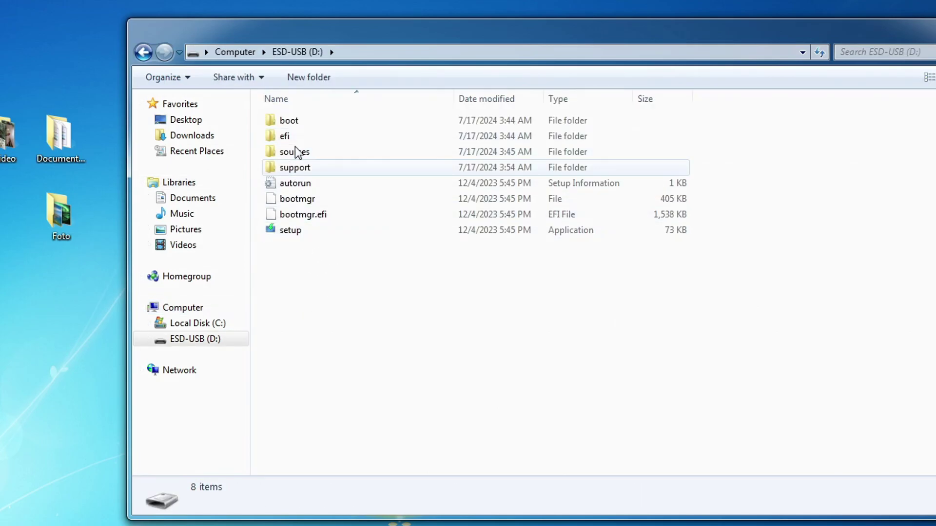
left_click(935, 24)
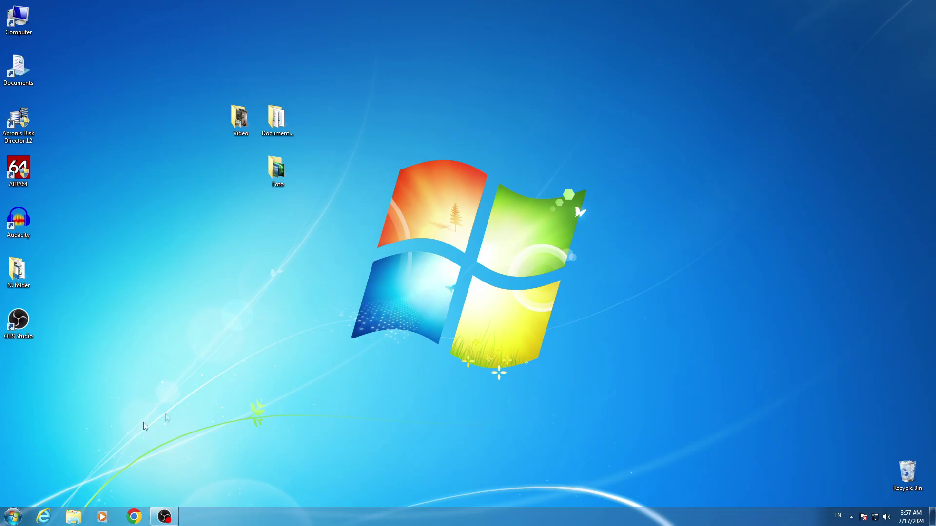
Restart Windows 7 from the Start menu's Shut down options
left_click(15, 515)
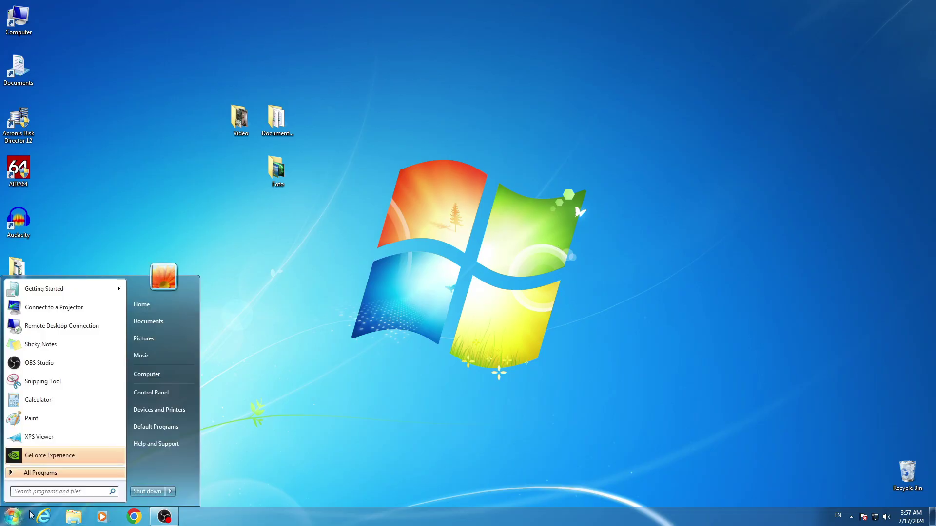
left_click(170, 492)
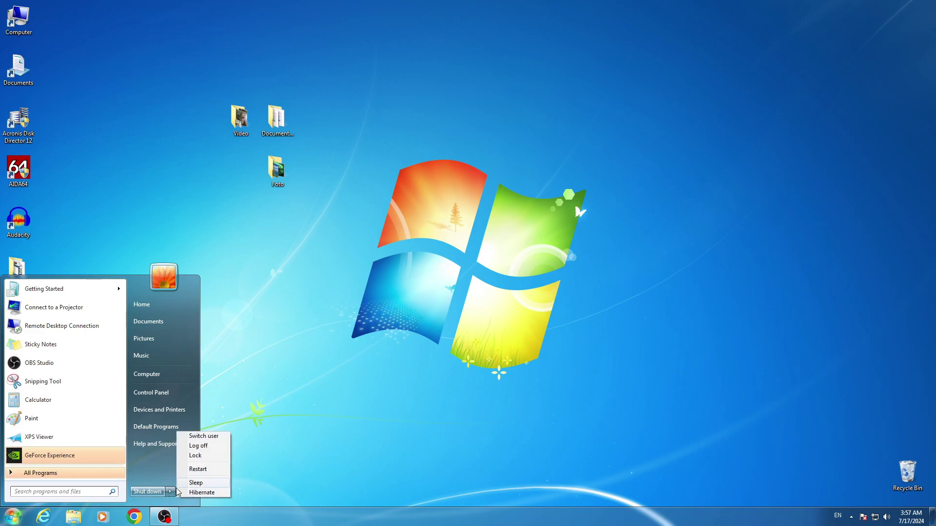
left_click(222, 470)
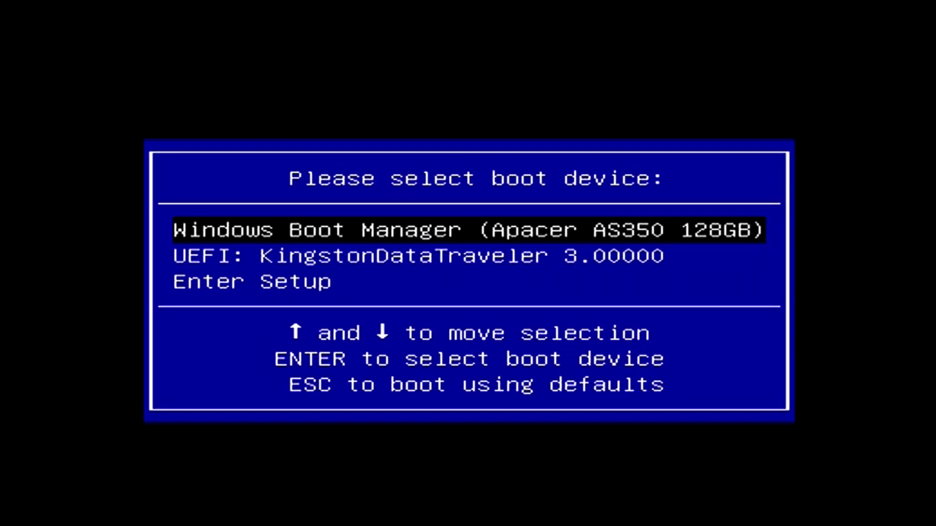
Boot from UEFI: KingstonDataTraveler 3.00000 in the boot menu
key("Down")
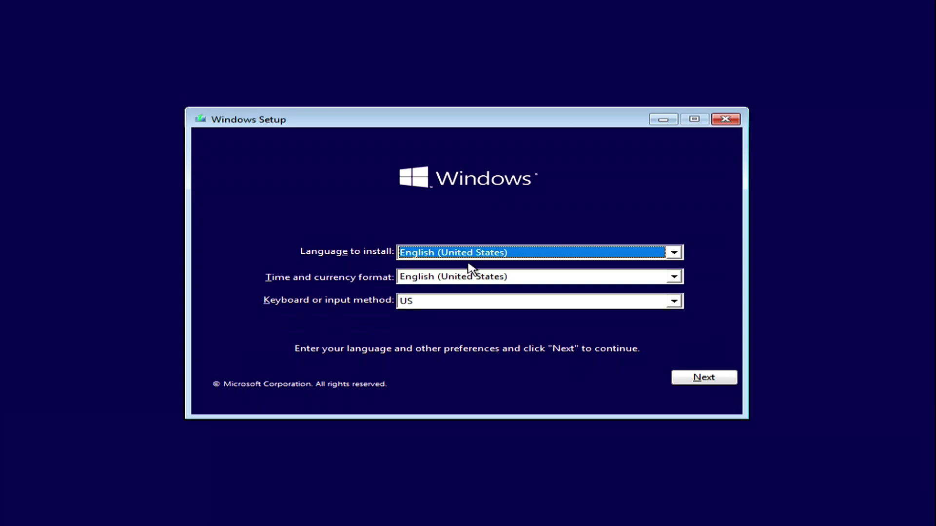
Keep the English language settings, choose Install now, and skip the product key
left_click(687, 383)
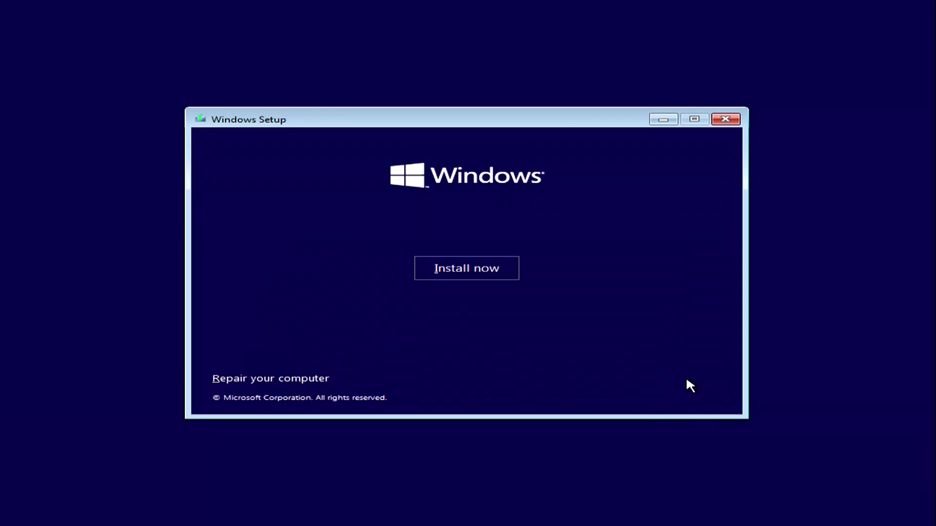
left_click(511, 276)
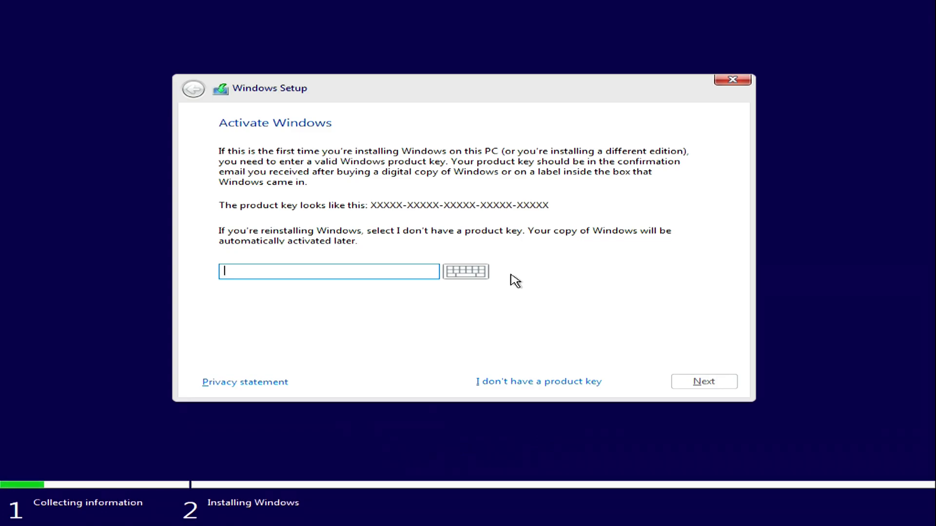
left_click(527, 385)
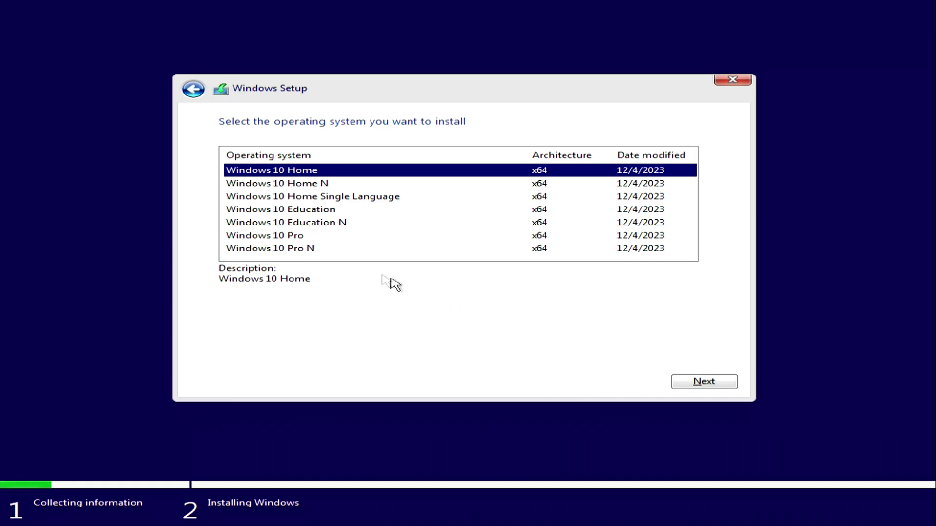
Select the Windows 10 Pro edition and accept the license terms
left_click(316, 239)
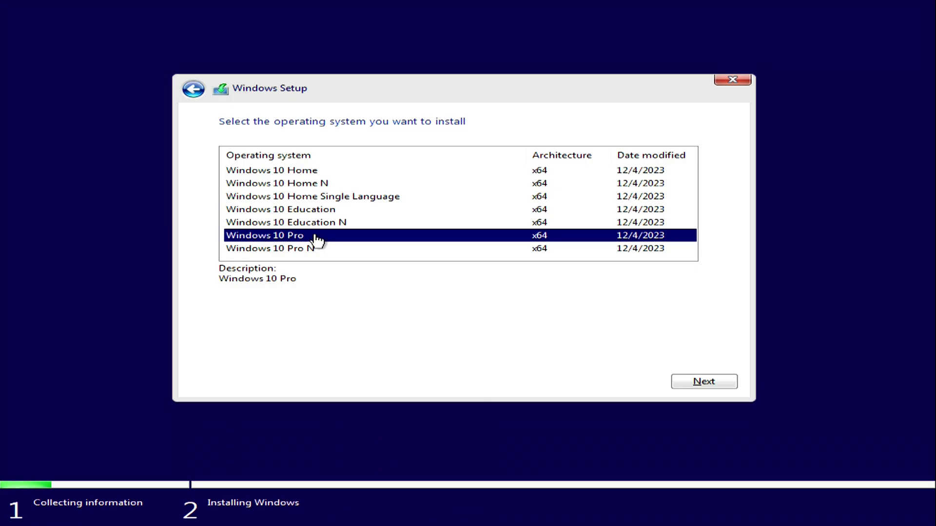
left_click(683, 385)
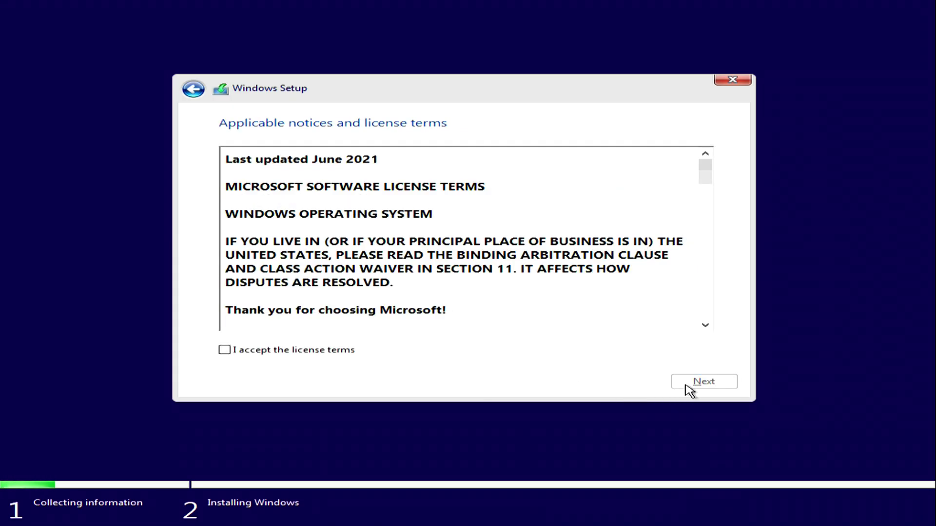
left_click(227, 351)
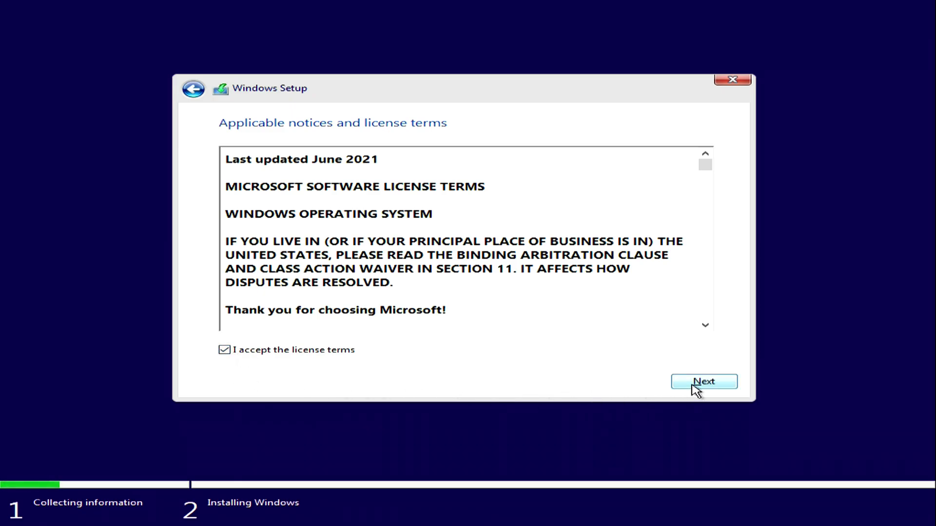
left_click(695, 389)
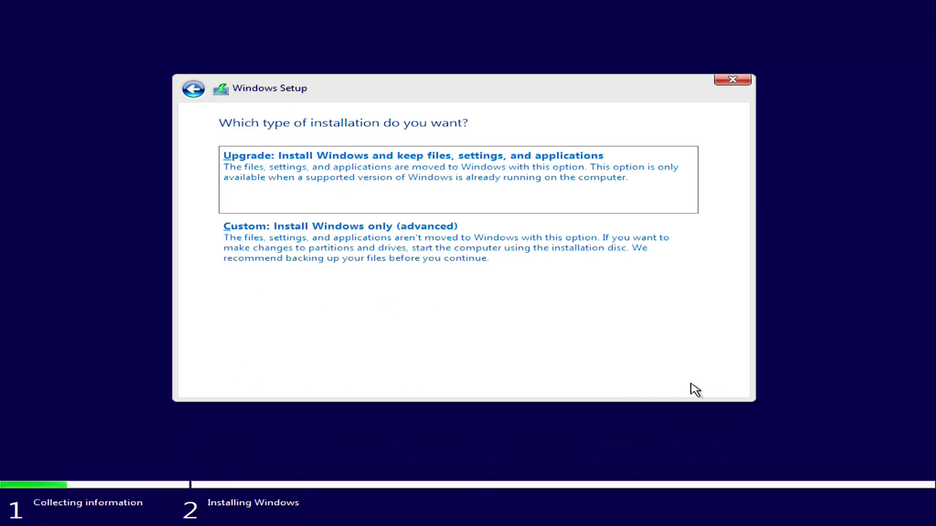
Pick Custom: Install Windows only (advanced) and target Drive 0 Partition 3
left_click(456, 255)
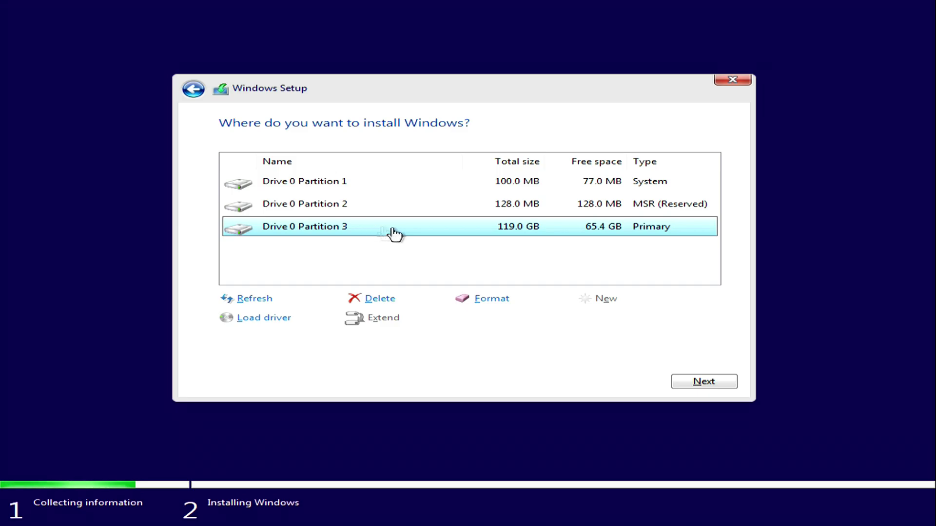
left_click(693, 389)
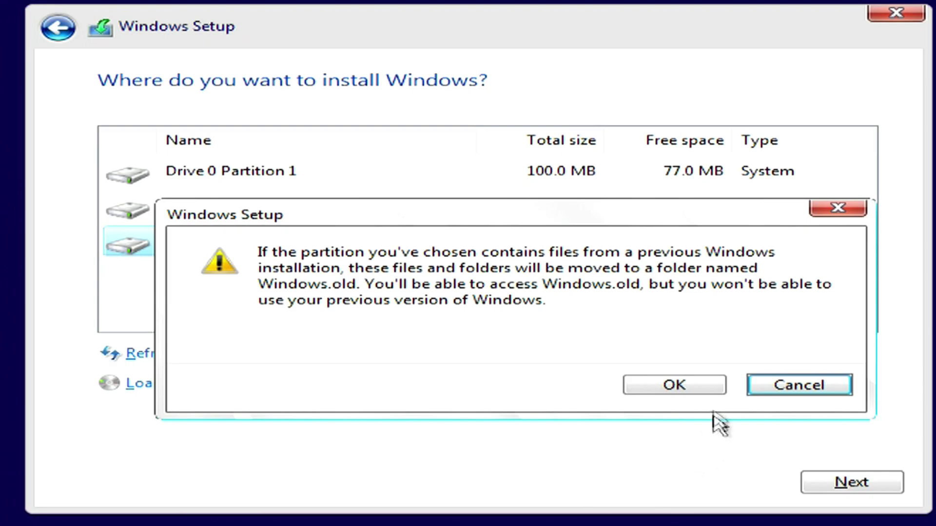
Confirm the Windows.old warning with OK so installation begins
left_click(674, 385)
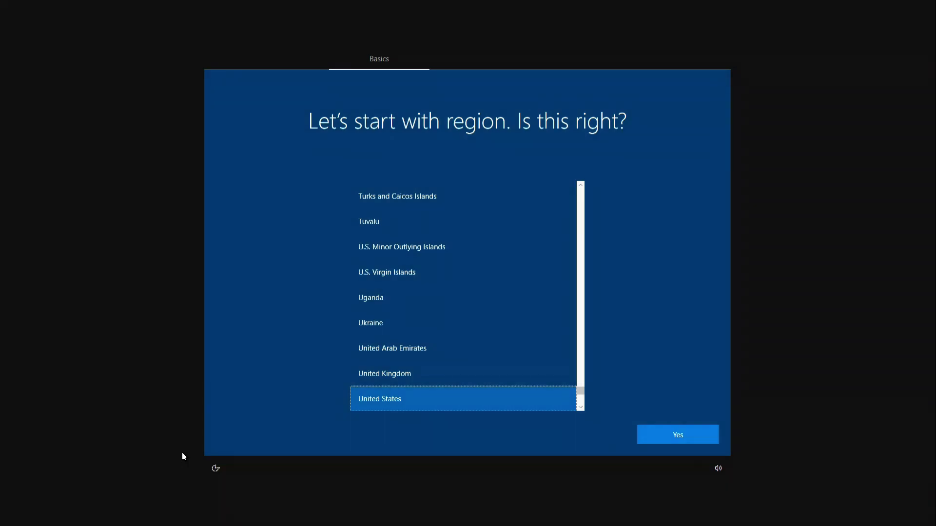
Confirm United States region and US keyboard, skip a second layout, and choose personal use
left_click(648, 440)
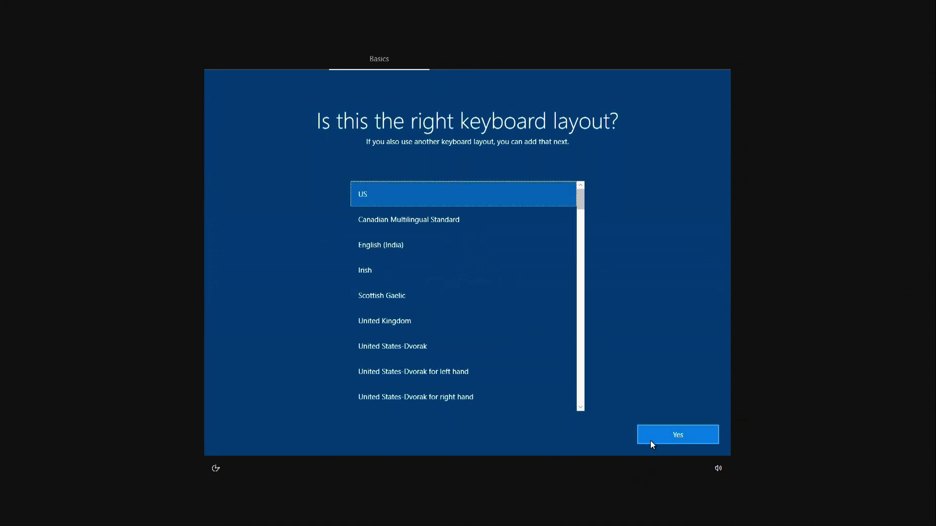
left_click(651, 440)
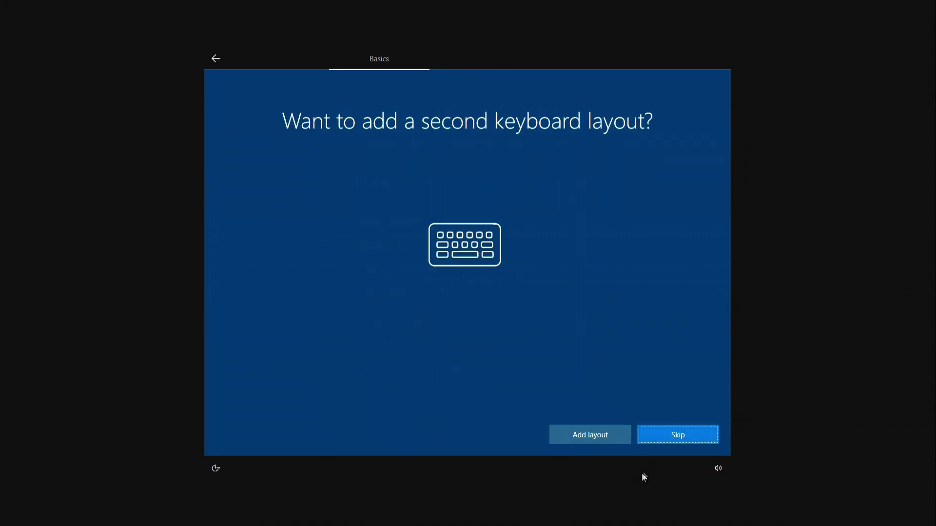
left_click(654, 439)
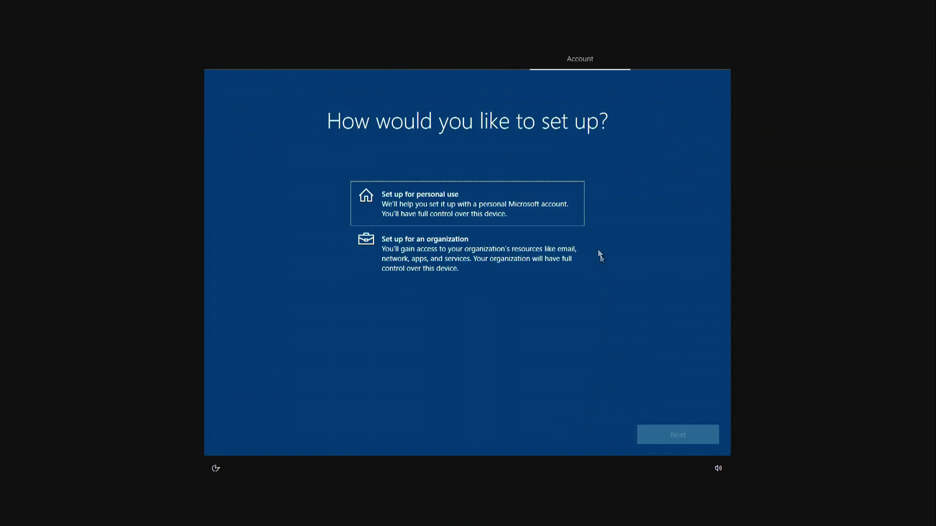
left_click(576, 221)
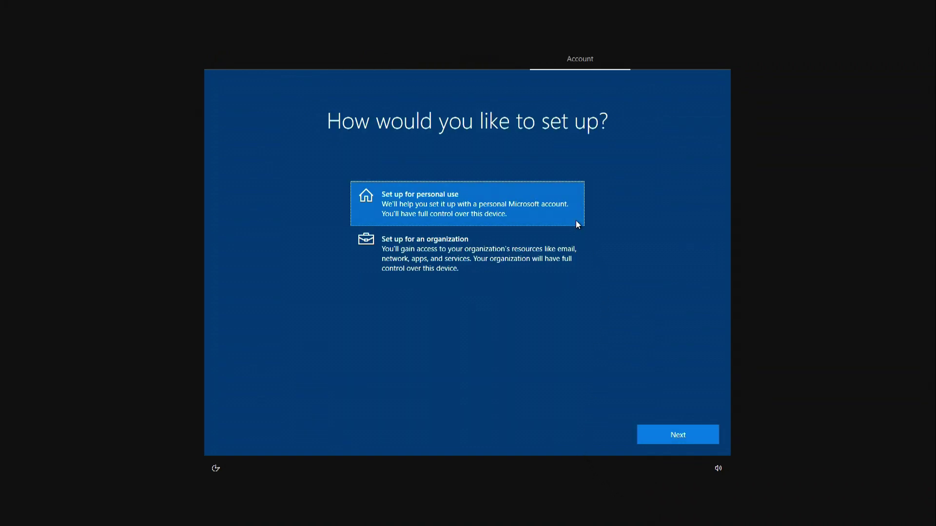
left_click(641, 434)
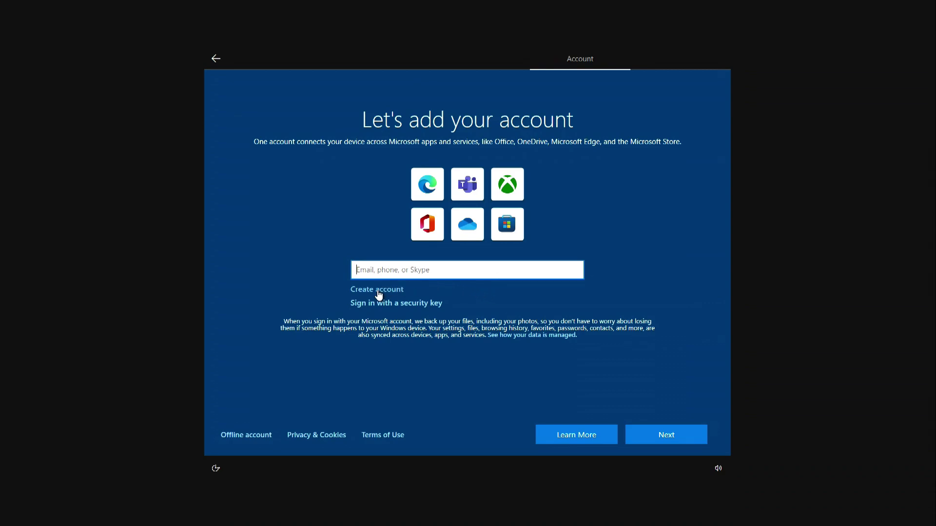
Create an offline local account with the user's name and an empty password
left_click(259, 433)
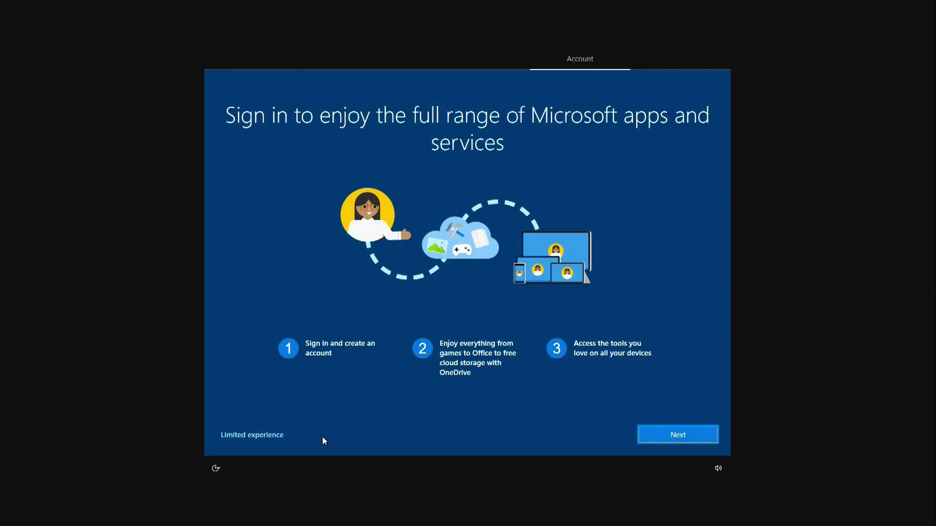
left_click(265, 435)
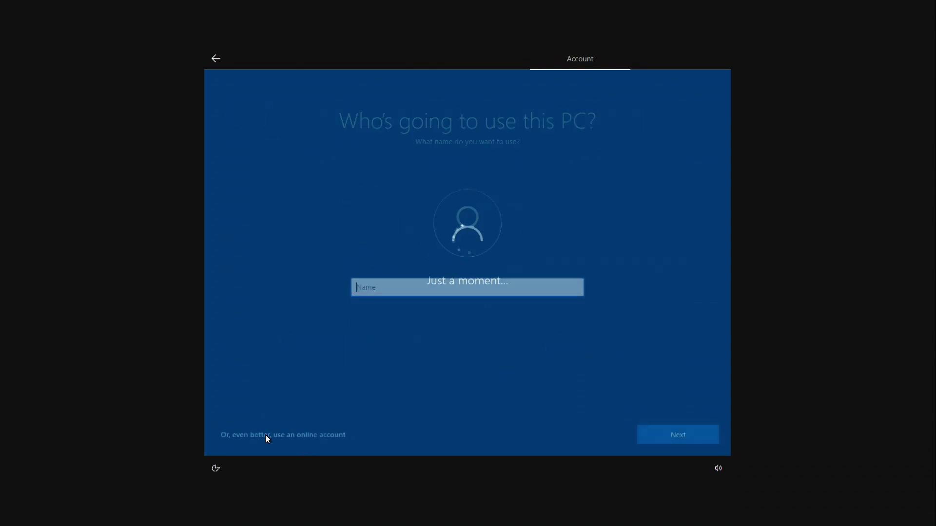
type("M")
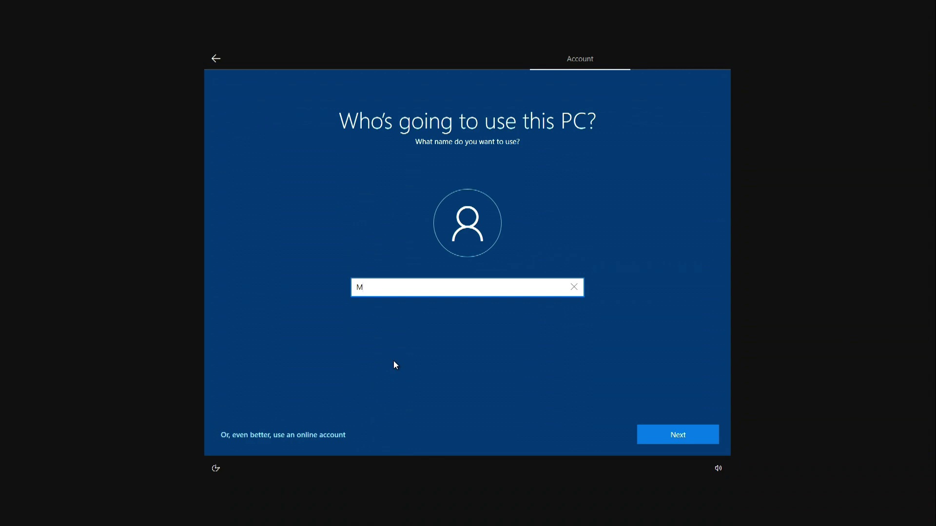
type("alik")
left_click(639, 439)
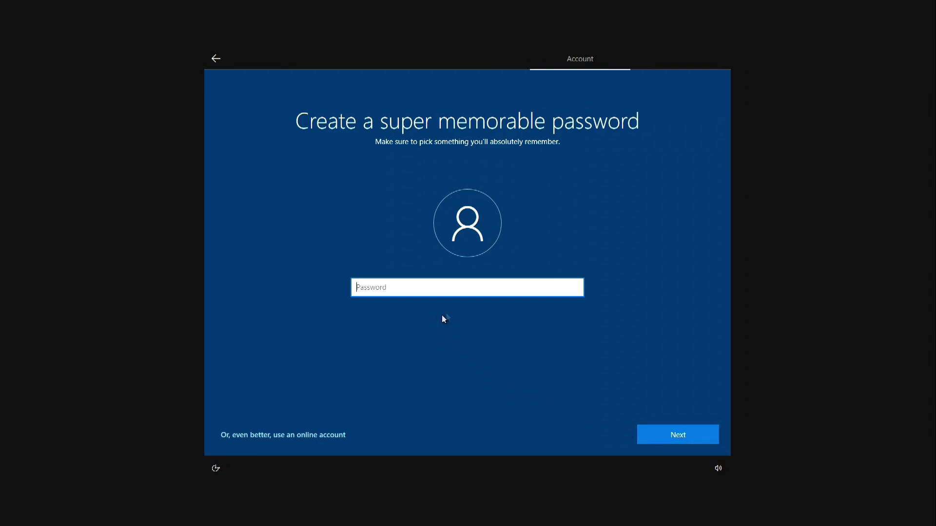
left_click(647, 437)
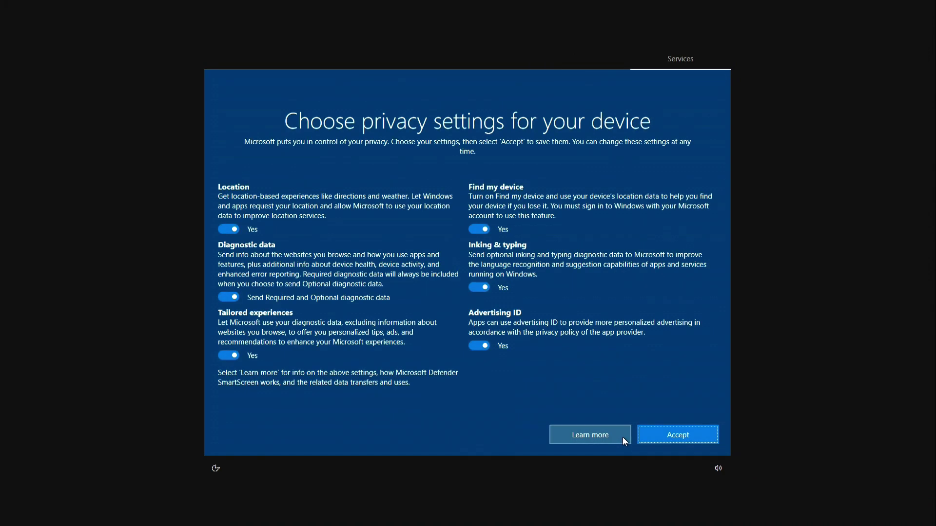
Switch off Location, Diagnostic data, Tailored experiences, Find my device, Inking & typing and Advertising ID
left_click(233, 231)
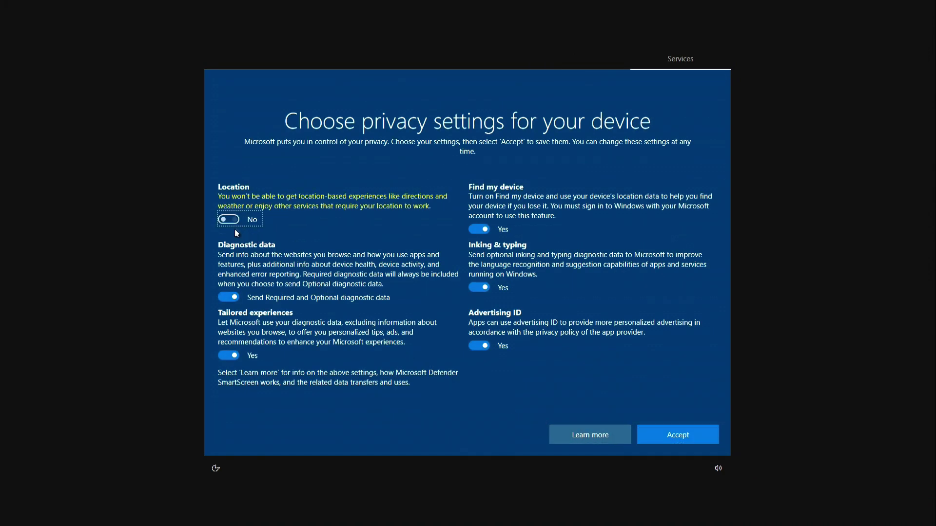
left_click(229, 297)
left_click(229, 355)
left_click(480, 229)
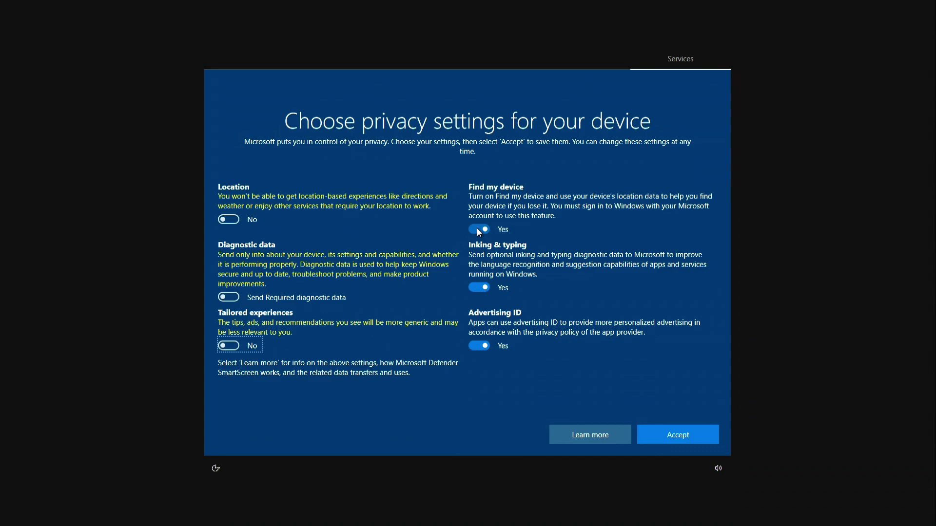
left_click(482, 277)
left_click(479, 335)
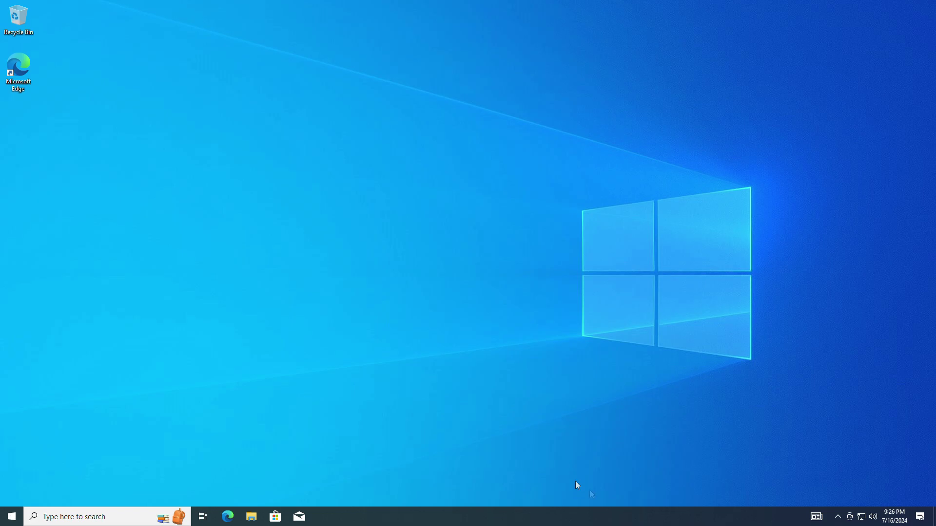
left_click(11, 516)
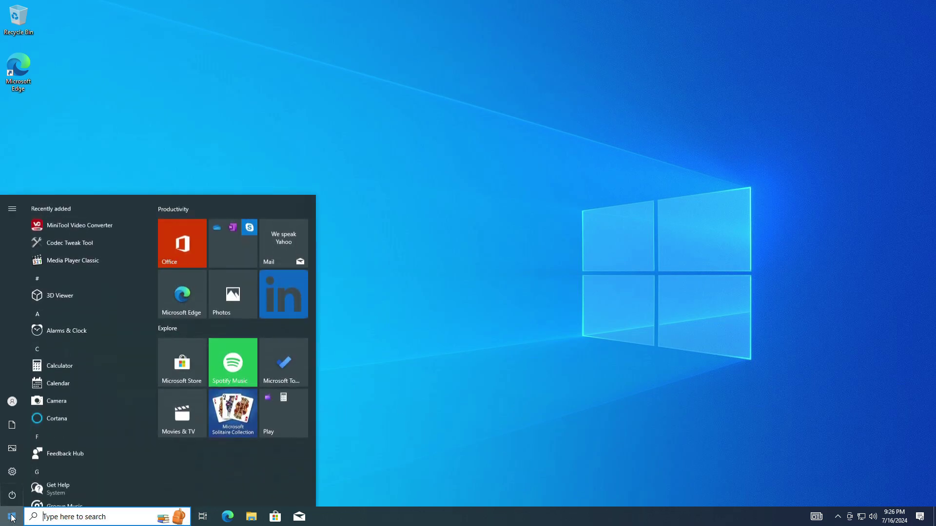
mouse_move(16, 473)
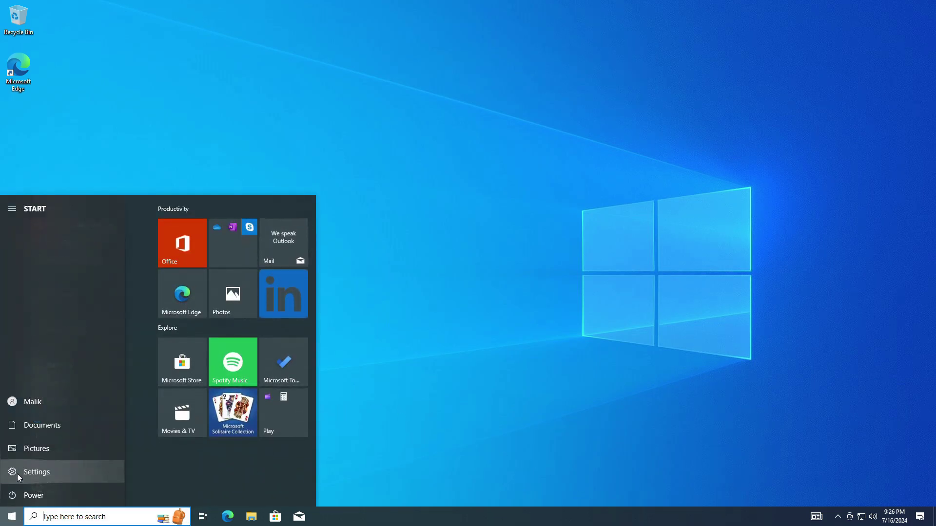
left_click(98, 473)
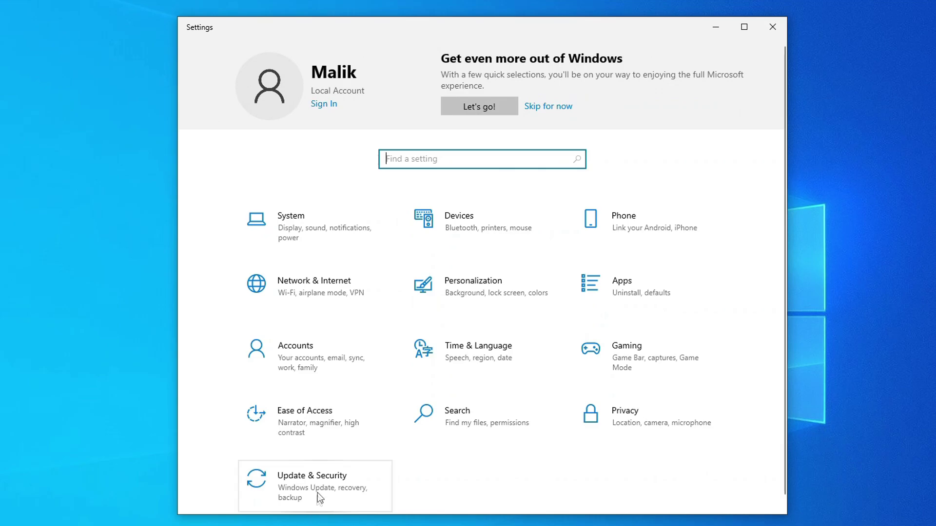
left_click(318, 492)
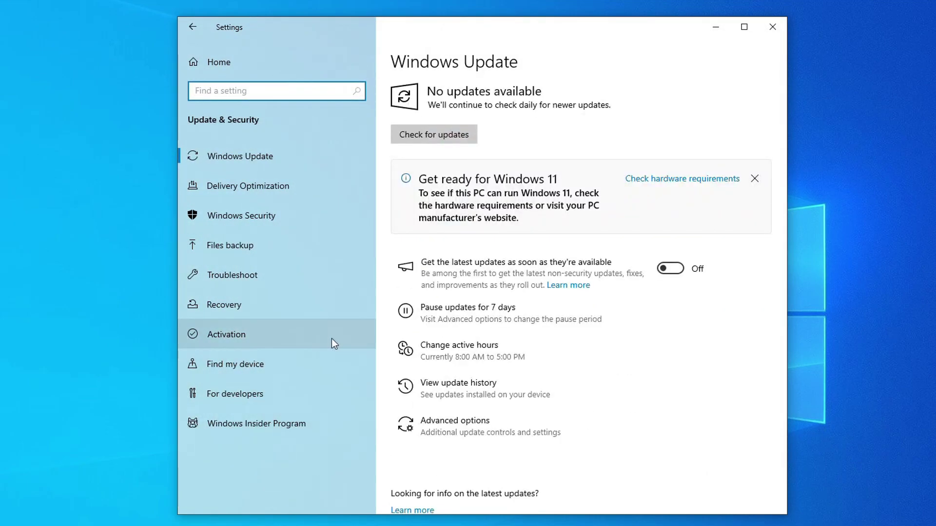
left_click(345, 339)
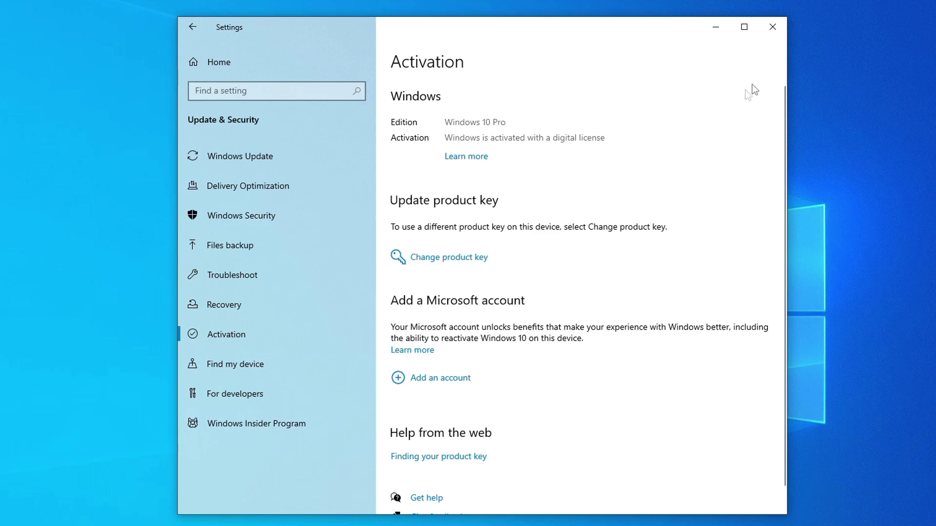
left_click(771, 25)
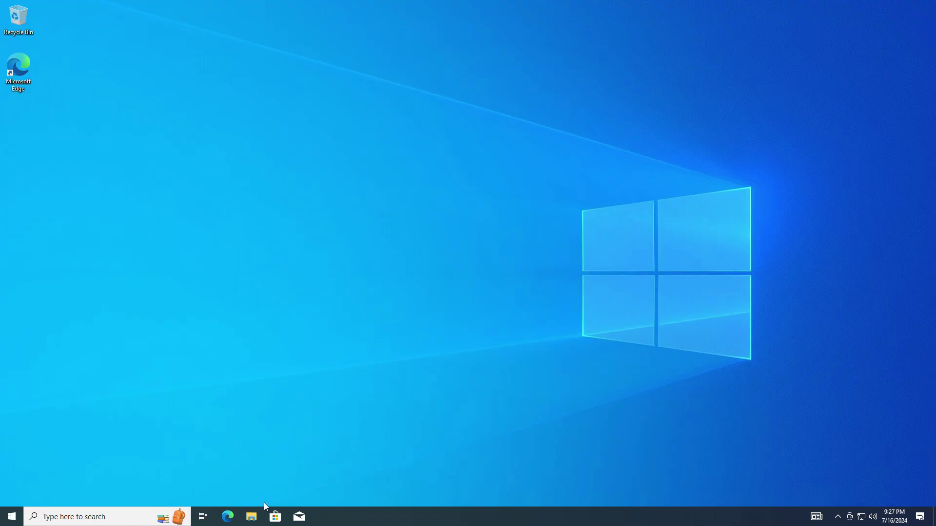
Browse in File Explorer to C:\Windows.old\Users\Home and open its old Desktop folder
left_click(251, 516)
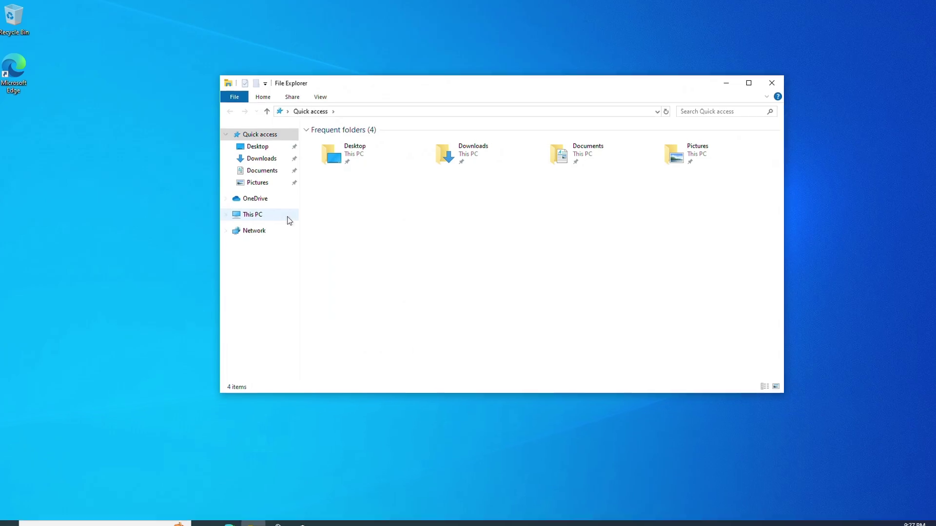
left_click(283, 217)
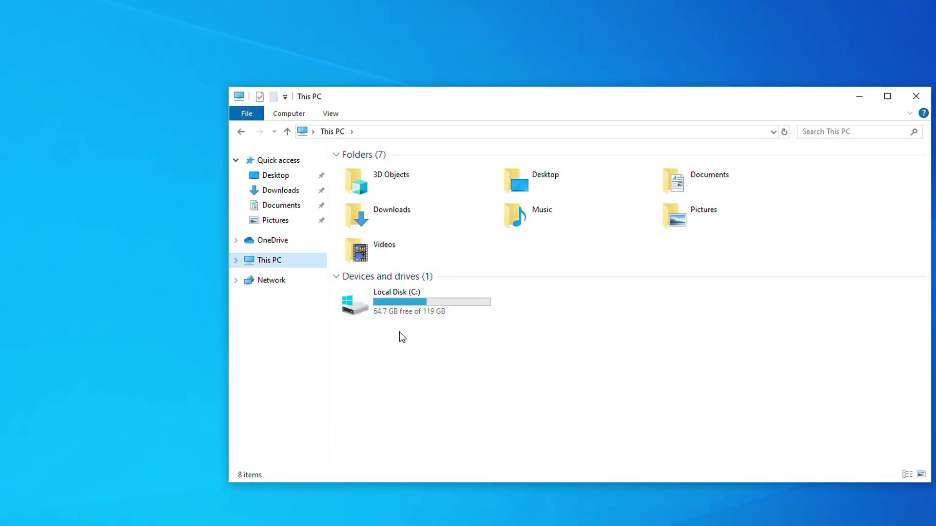
double_click(425, 303)
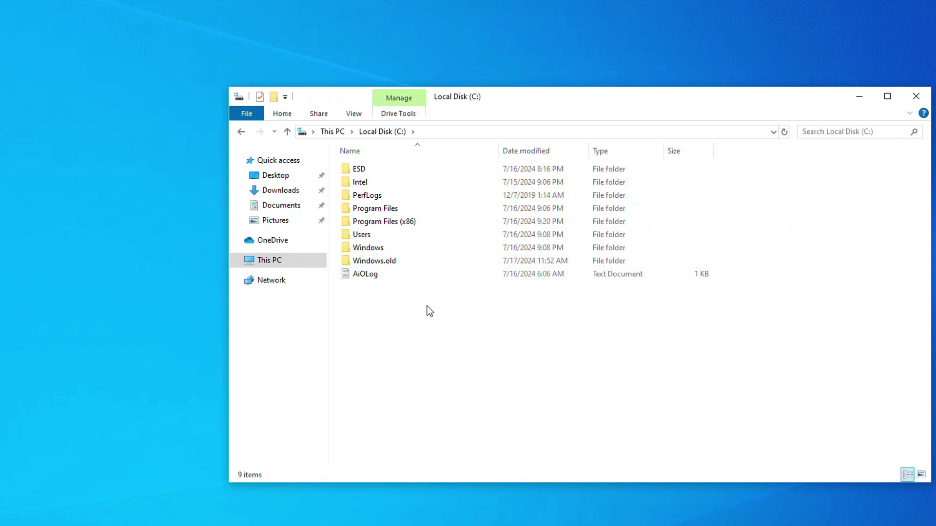
double_click(402, 262)
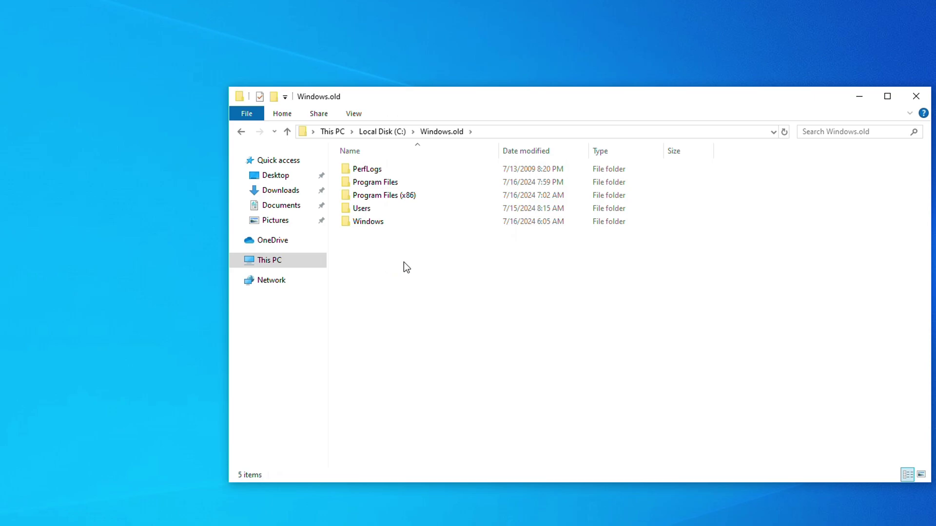
double_click(393, 210)
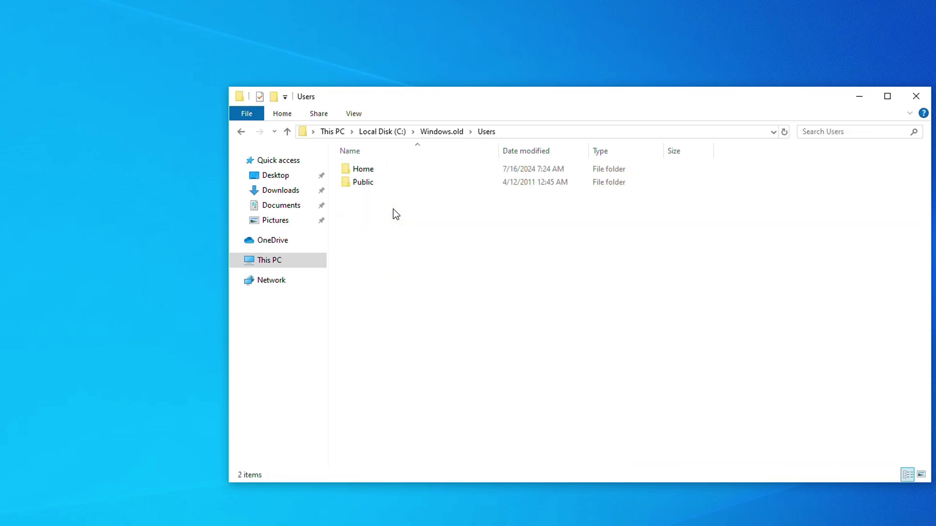
left_click(388, 171)
double_click(388, 171)
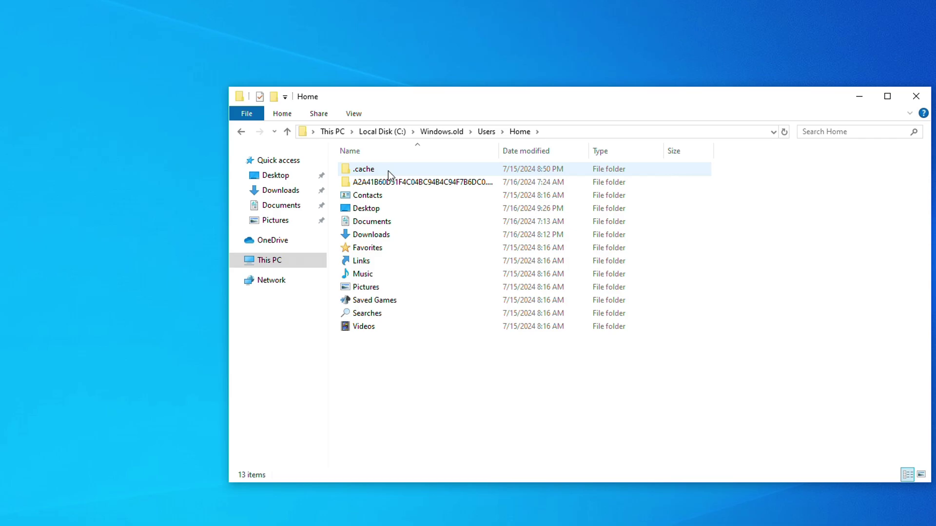
double_click(387, 211)
Move the Documentation, Foto and Video folders from the old Desktop onto the new desktop
left_click_drag(445, 100, 673, 119)
left_click_drag(581, 189, 384, 221)
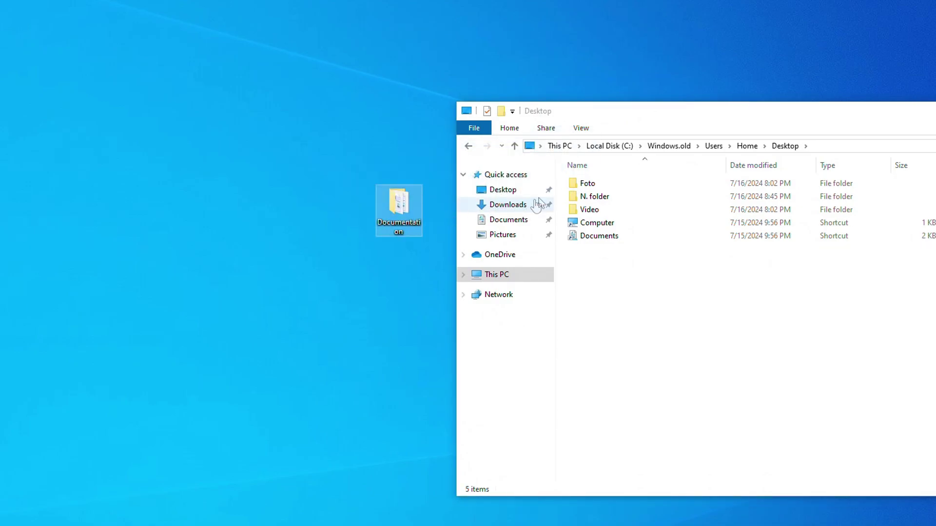
left_click_drag(587, 183, 408, 306)
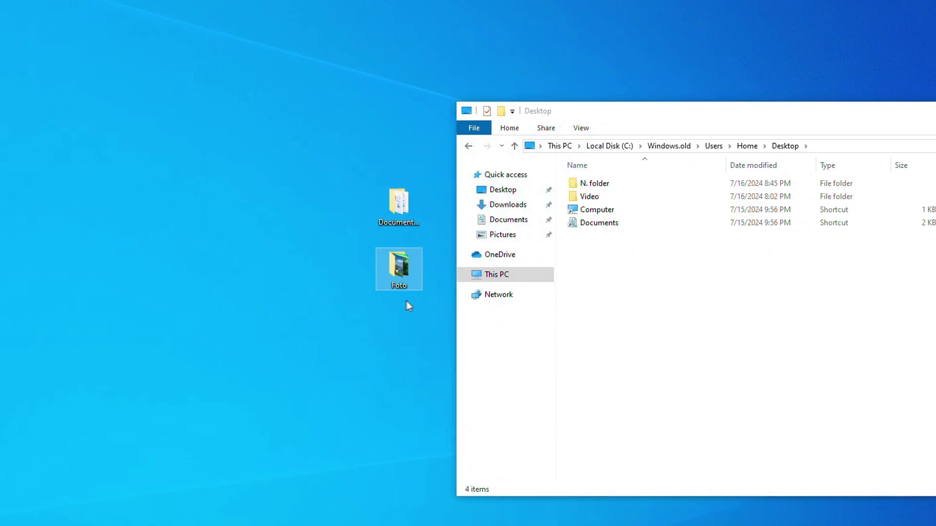
left_click_drag(589, 197, 332, 244)
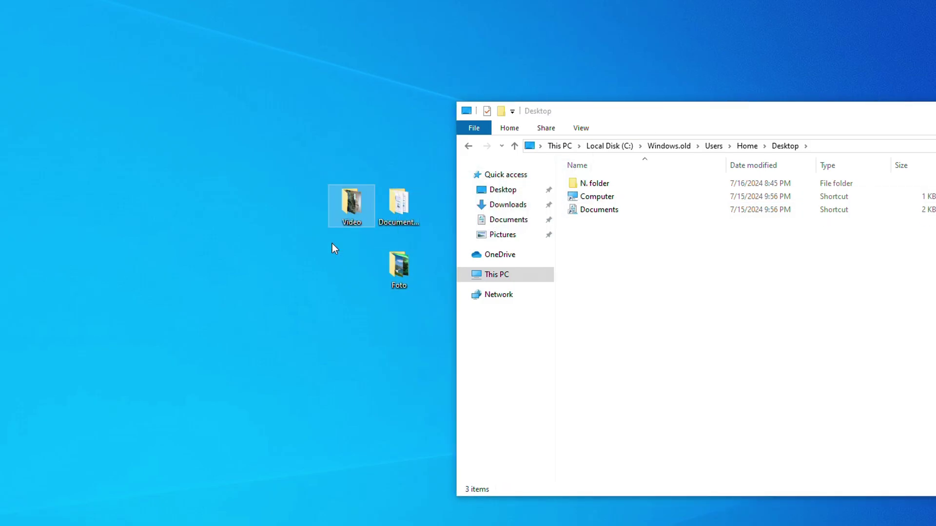
Play VID_20210713_150524 from the moved Video folder to check it works, then return to This PC
double_click(349, 211)
left_click_drag(332, 6, 621, 47)
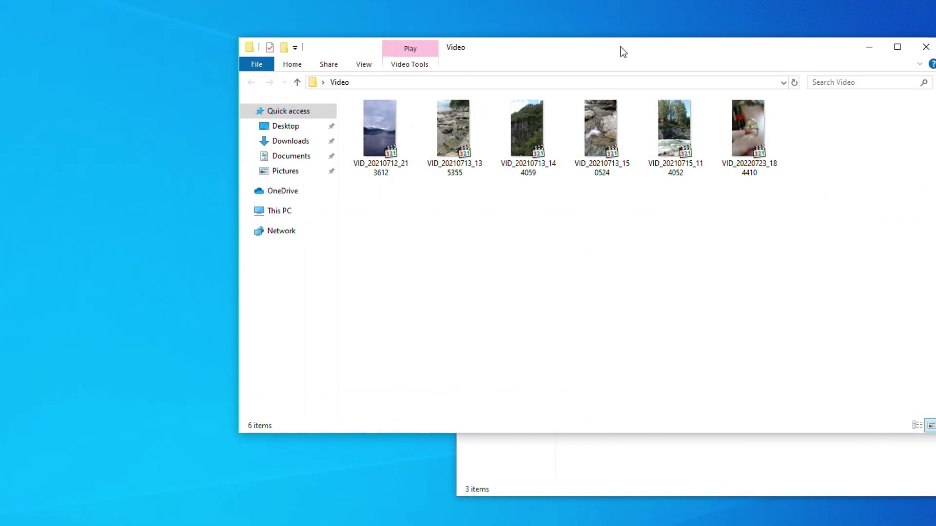
double_click(601, 130)
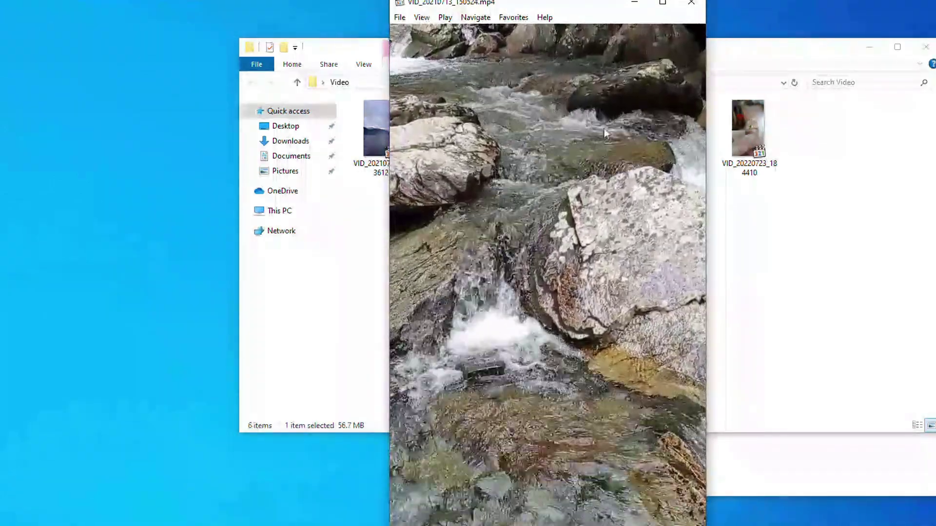
left_click(692, 9)
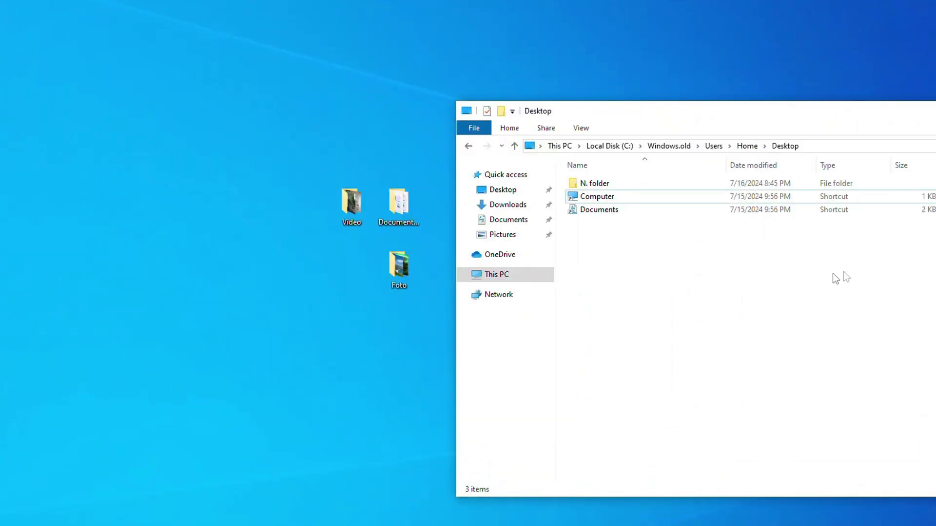
left_click(530, 274)
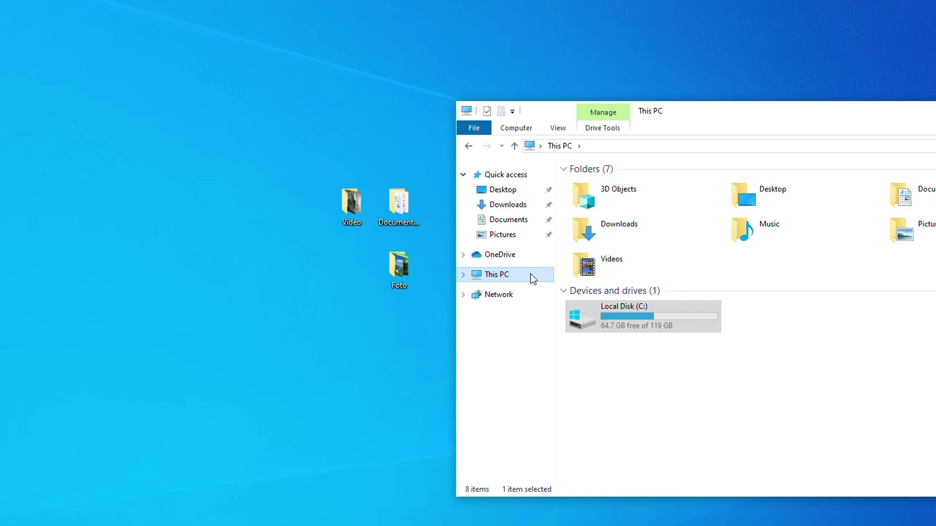
Send a desktop shortcut of audacity from C:\Windows.old\Program Files (x86)\Audacity
double_click(625, 314)
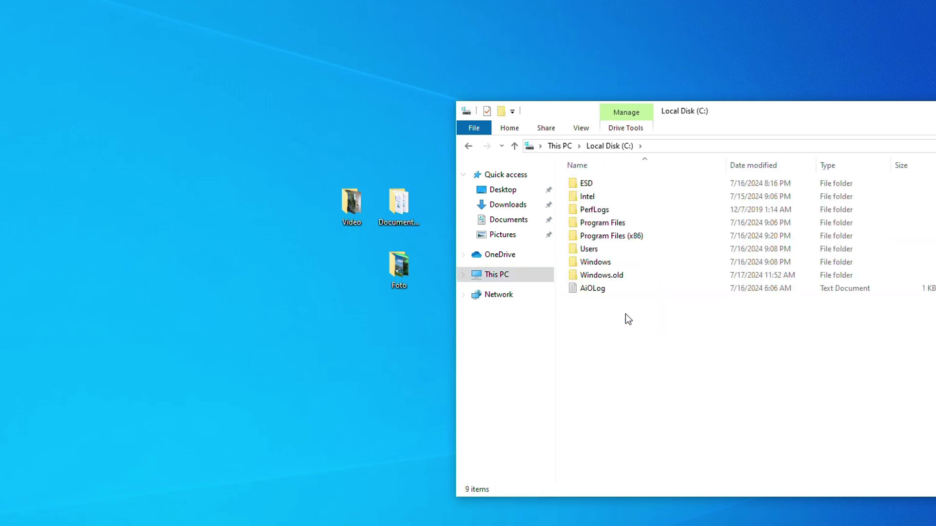
double_click(617, 278)
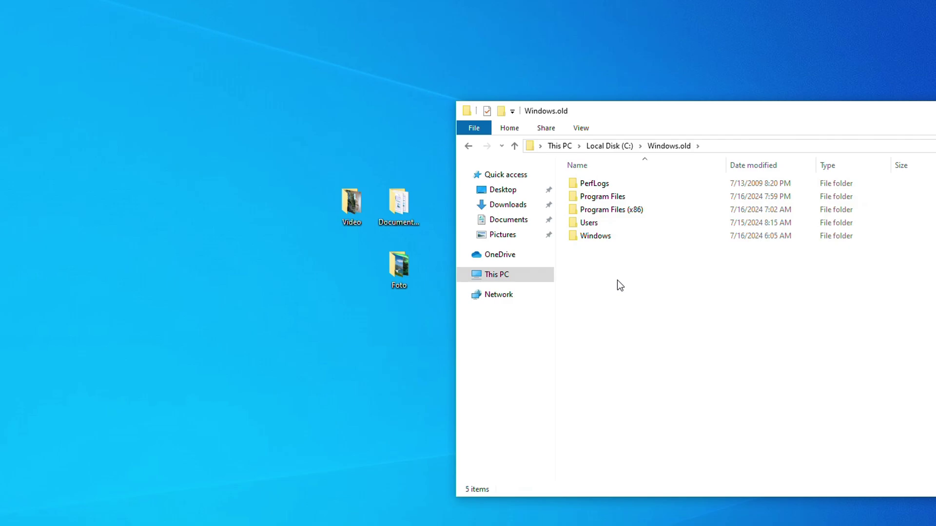
left_click(619, 213)
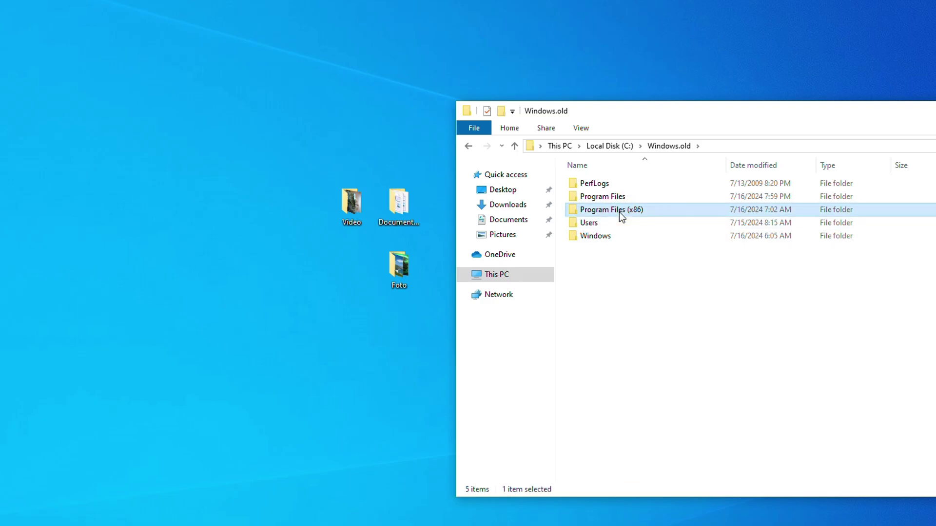
double_click(619, 212)
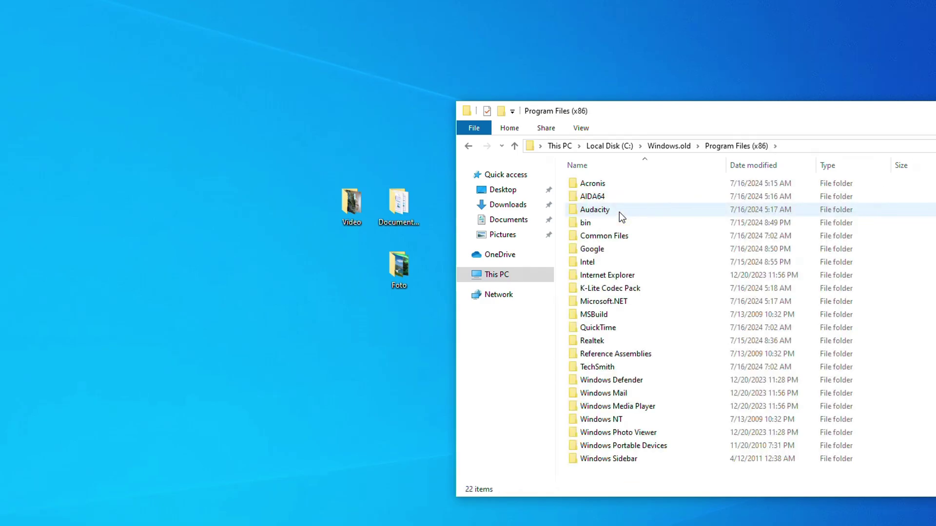
double_click(577, 211)
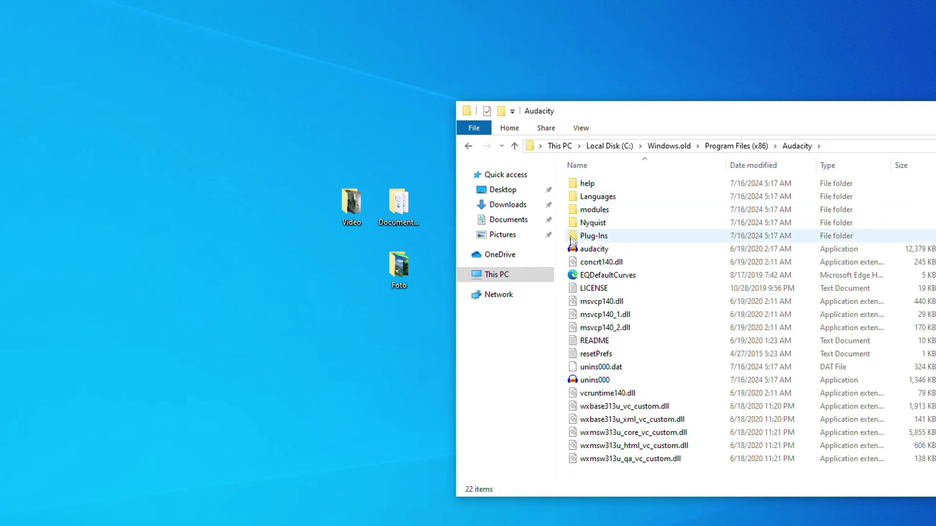
left_click(627, 253)
right_click(627, 253)
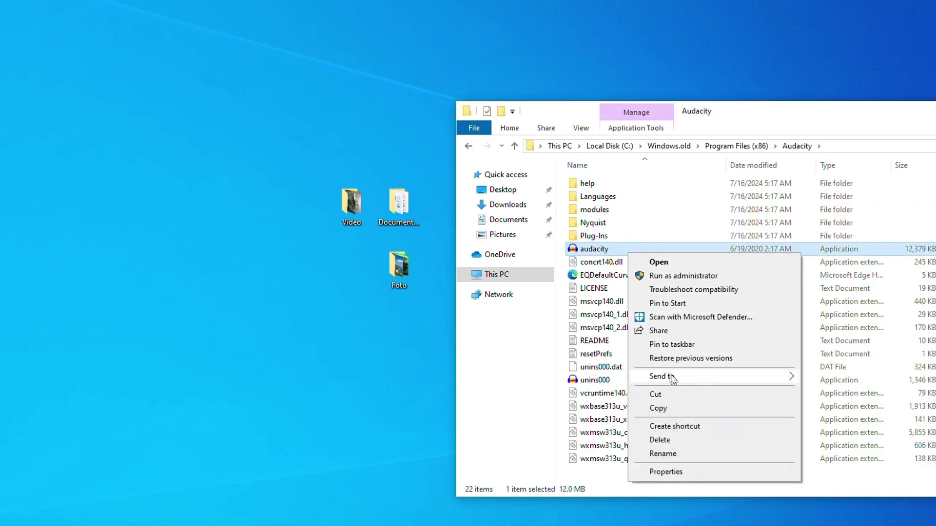
mouse_move(727, 376)
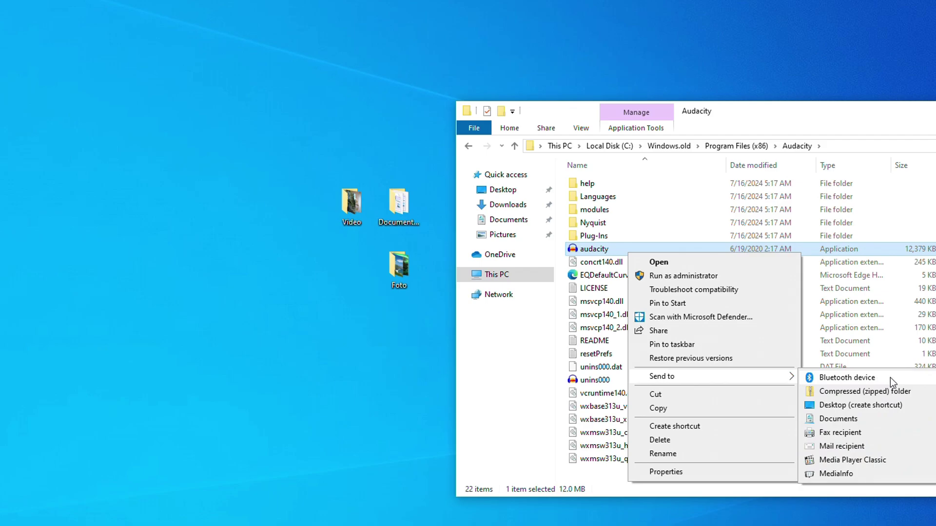
left_click(924, 406)
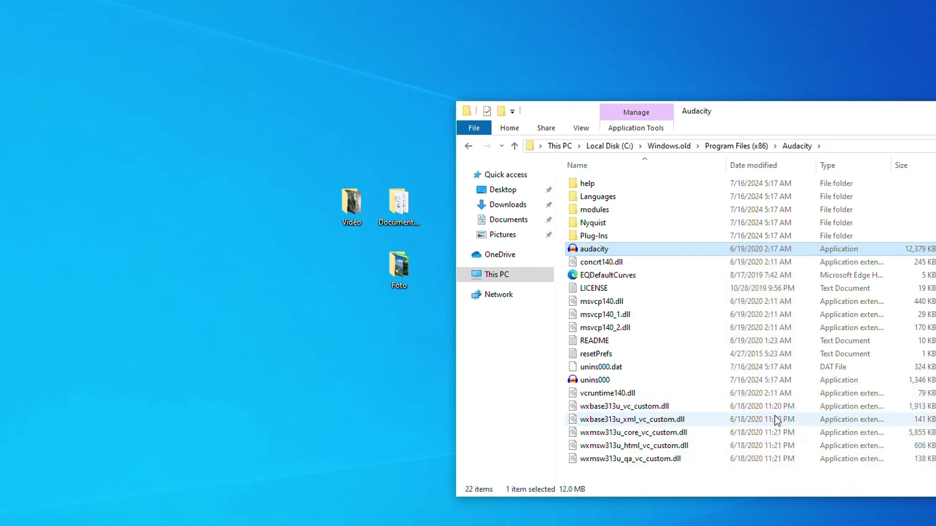
Place the audacity shortcut below Foto, launch Audacity from it, then close Audacity and the folder window
left_click_drag(9, 161, 332, 308)
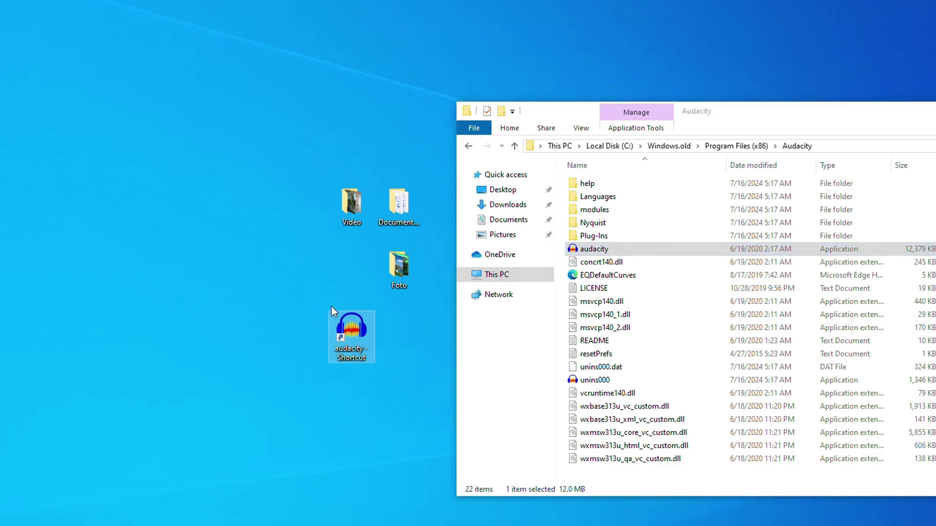
double_click(355, 340)
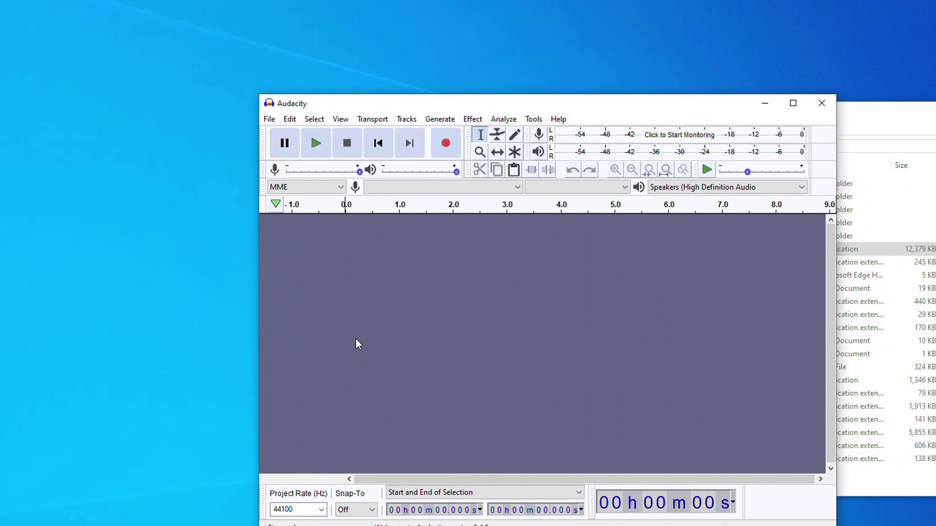
left_click(819, 104)
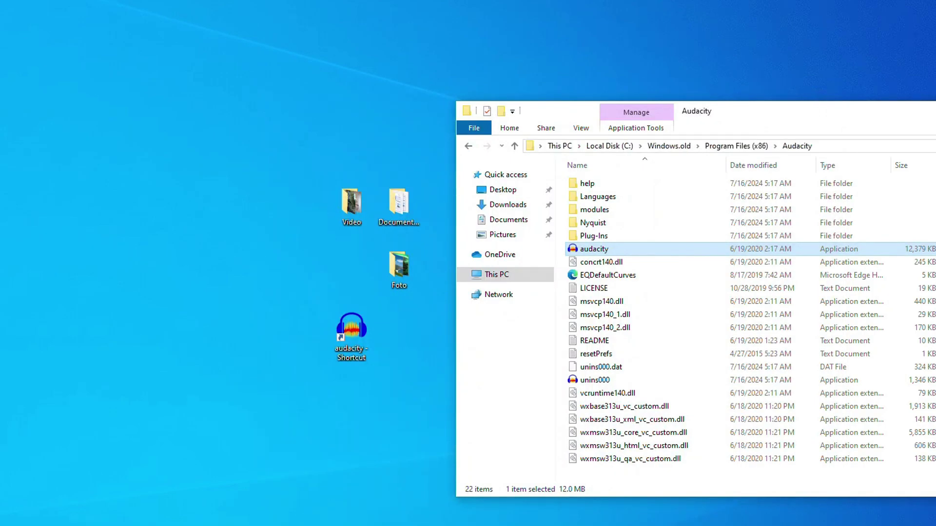
left_click(931, 97)
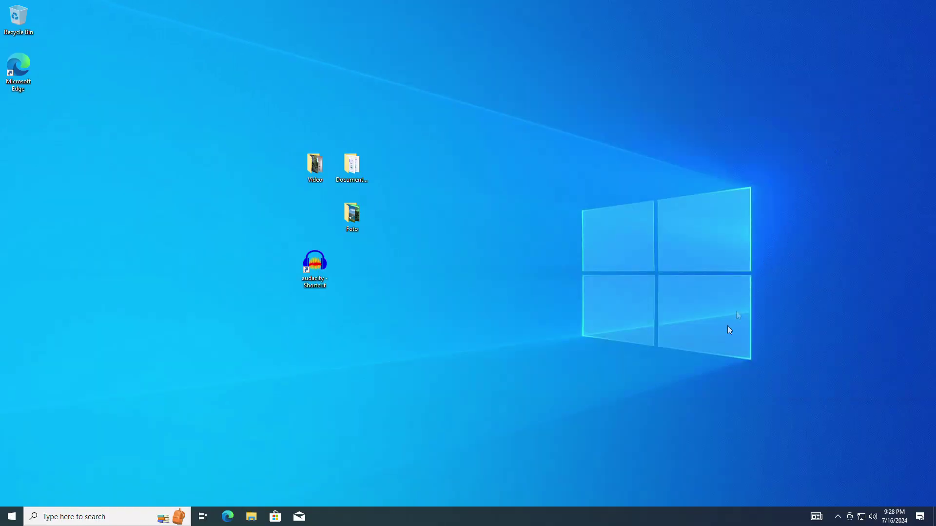